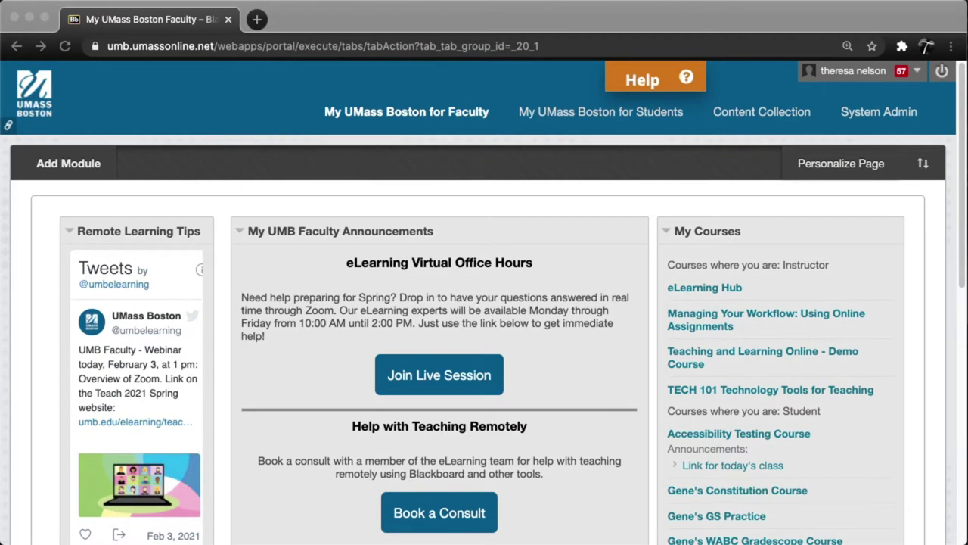
- Open the Teaching and Learning Online - Demo Course and go to its Discussions page
click(742, 357)
click(742, 357)
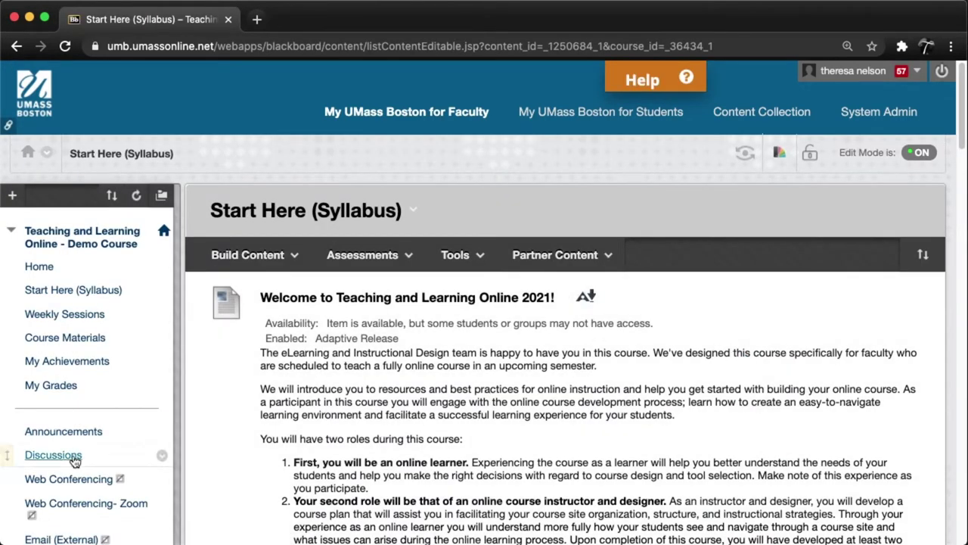
click(63, 460)
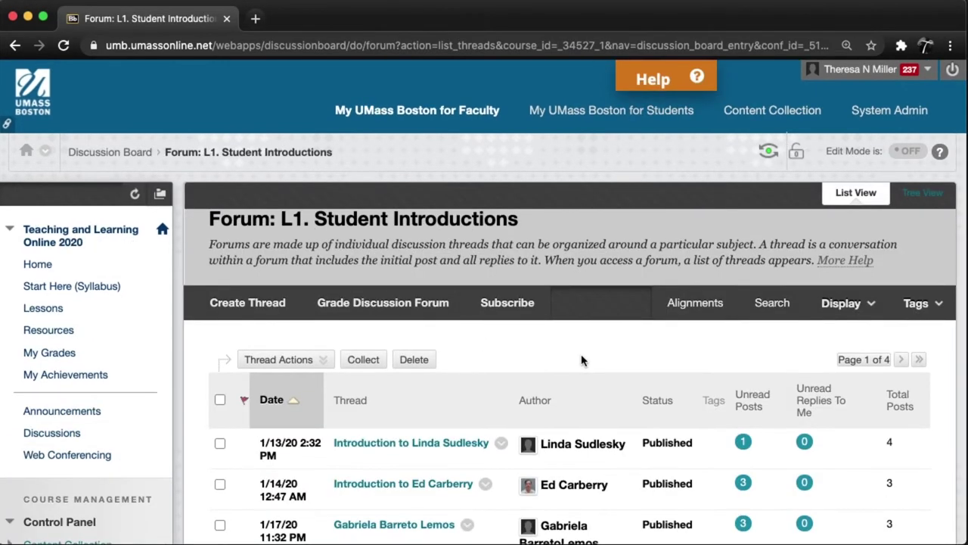
- Scroll through the course pages, advance the welcome presentation one slide, and start a new Q&A question
scroll(582, 360, down, 2)
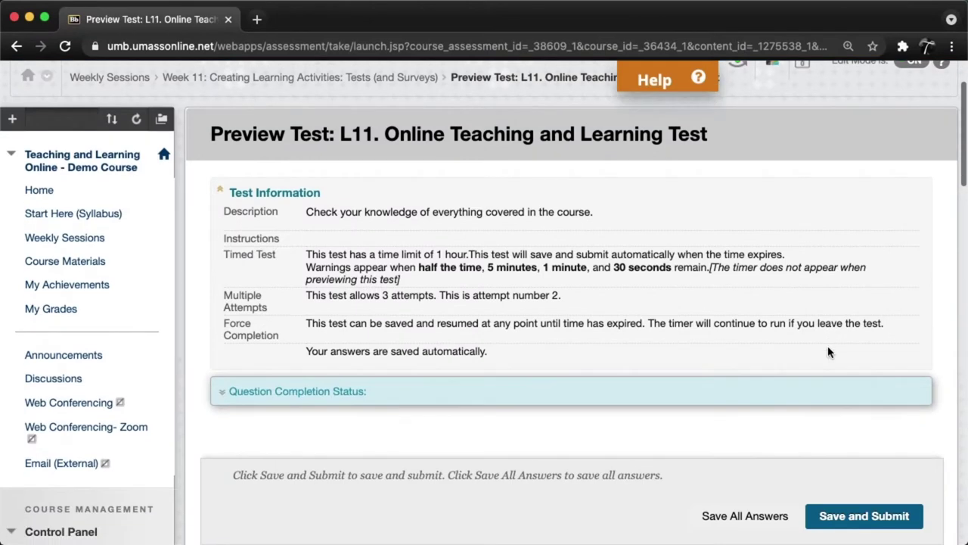
scroll(828, 352, down, 8)
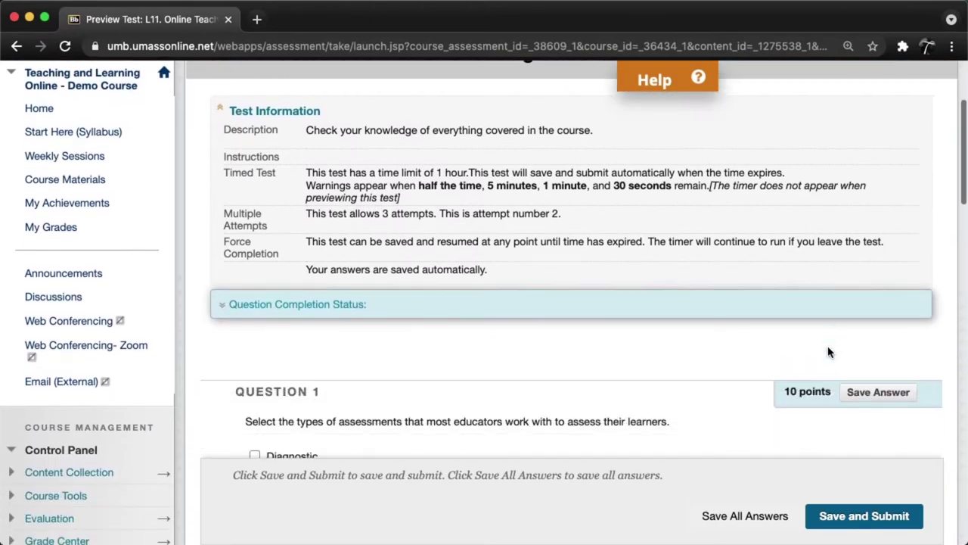
scroll(828, 352, down, 1)
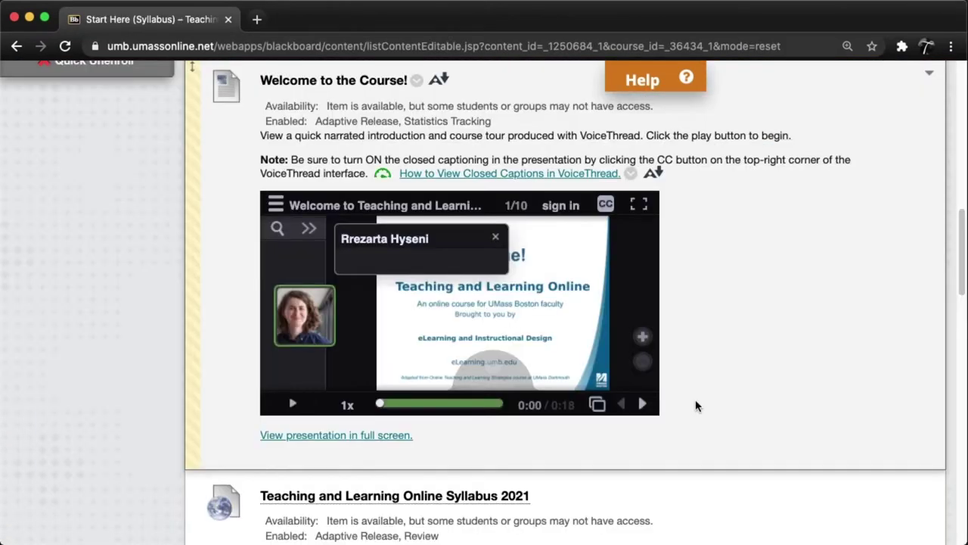
click(644, 406)
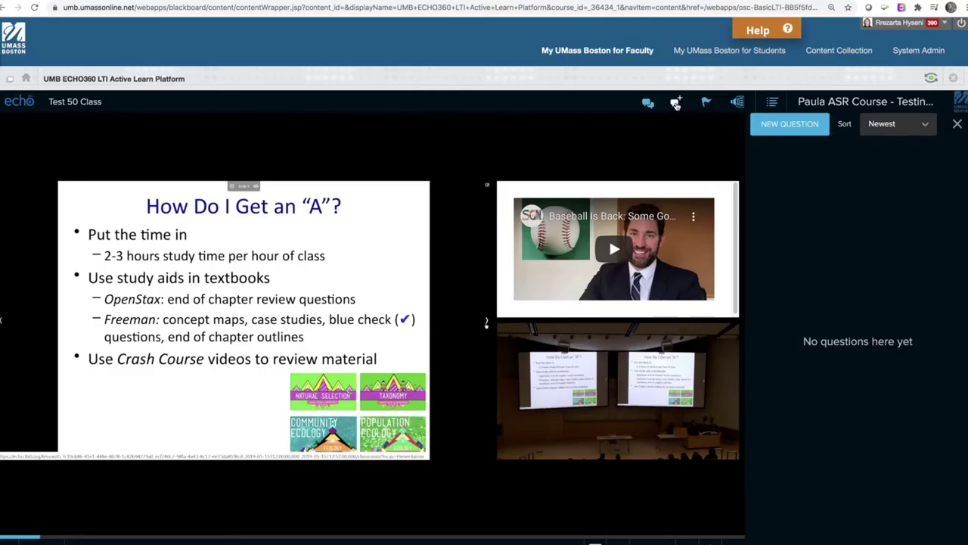
click(790, 124)
- Enter the question 'How do I get an A?' in the lecture Q&A
text(How do I get an A?)
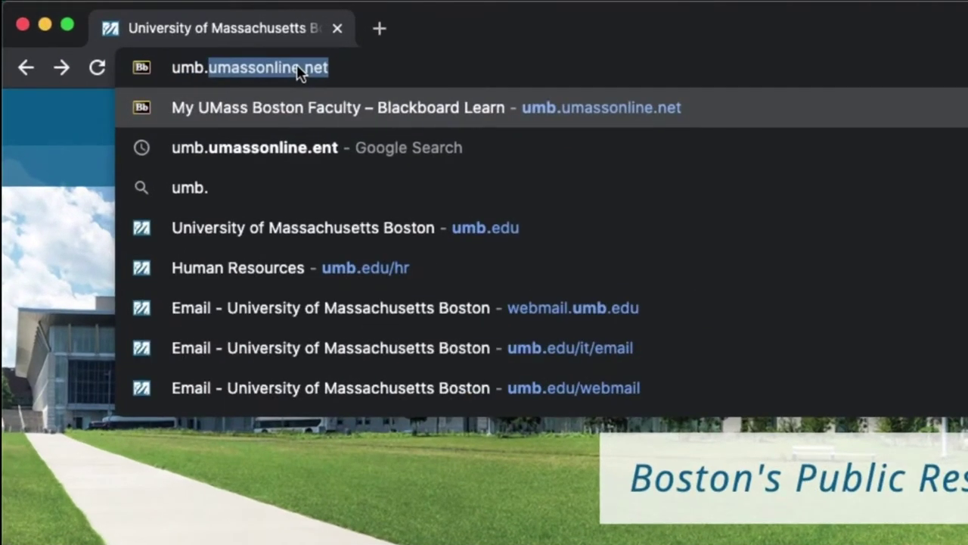
- Load umb.umassonline.net and log in with the account username and password
click(353, 67)
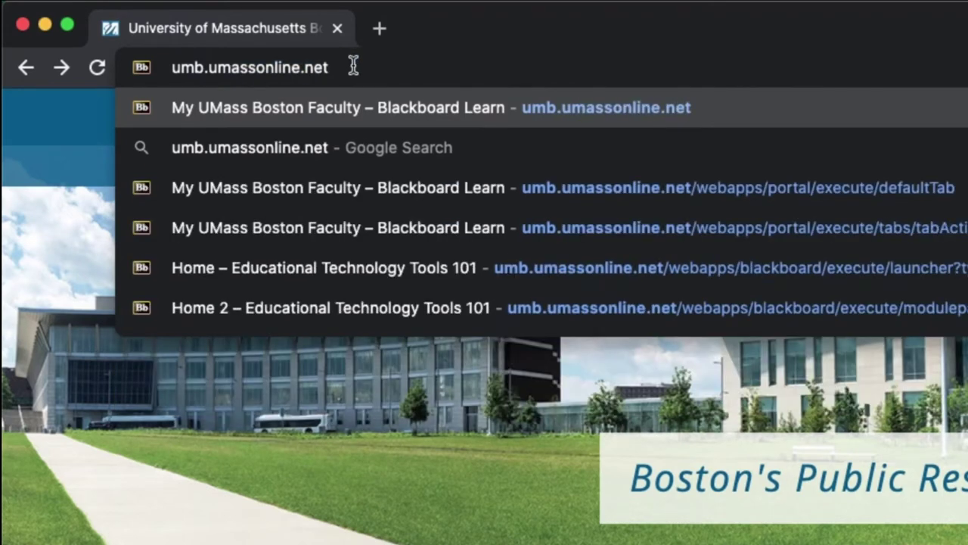
key(Return)
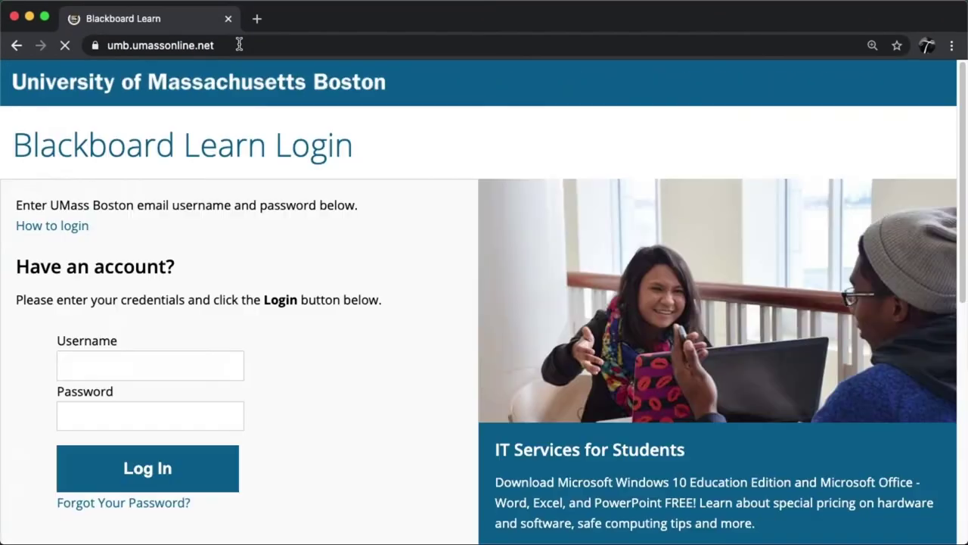
text(username)
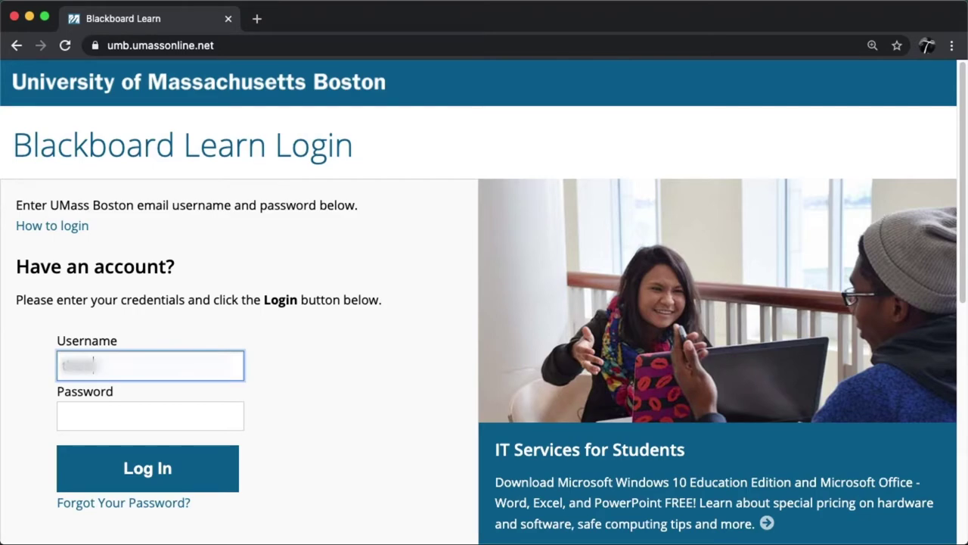
key(Tab)
text(password12)
click(136, 469)
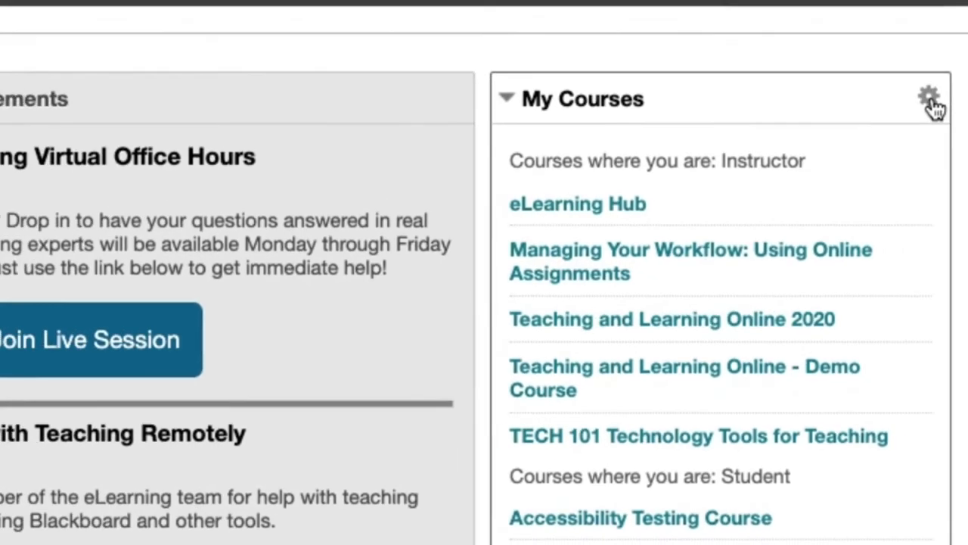
- Turn on Group by Term in My Courses, place Year 2021 above Fall 2018, and submit
click(900, 62)
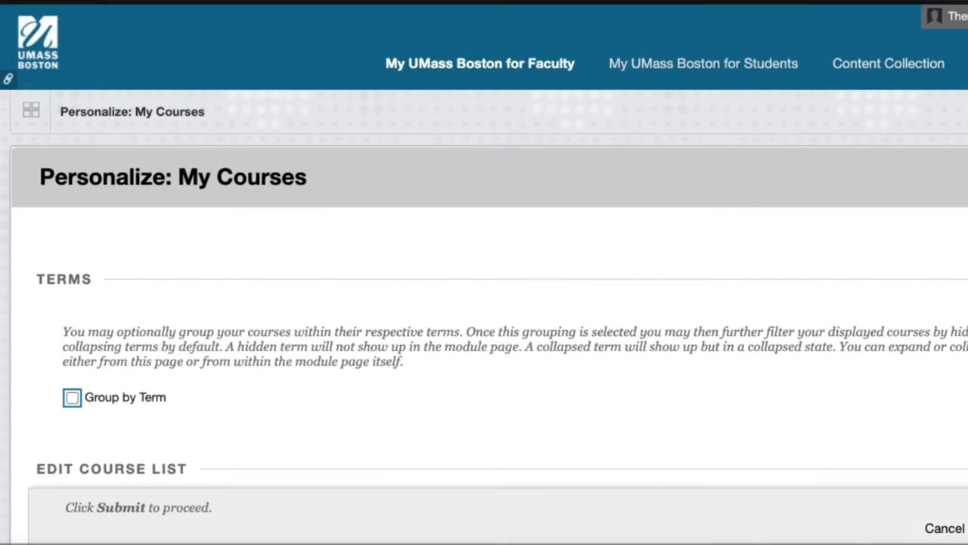
click(72, 397)
scroll(655, 355, down, 1)
scroll(659, 348, down, 5)
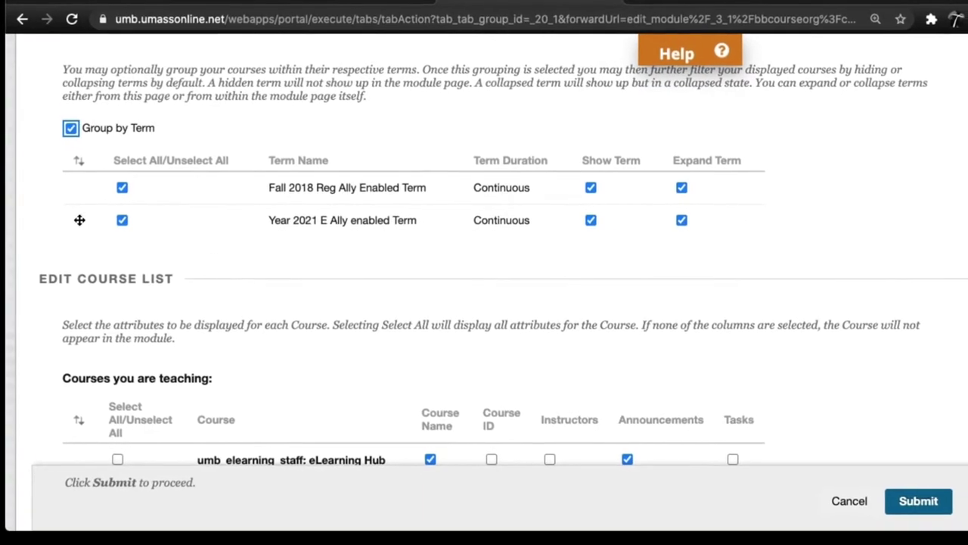
drag(81, 191, 80, 221)
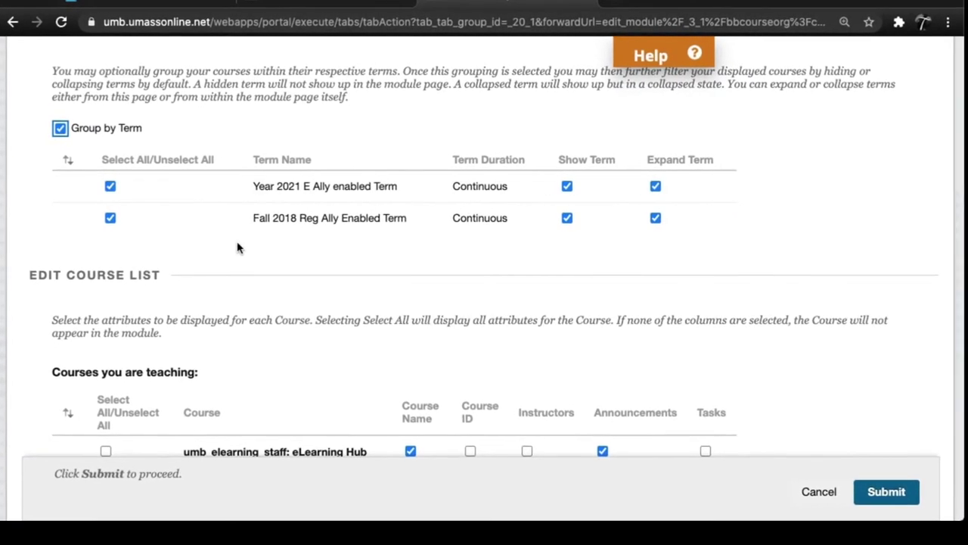
click(878, 491)
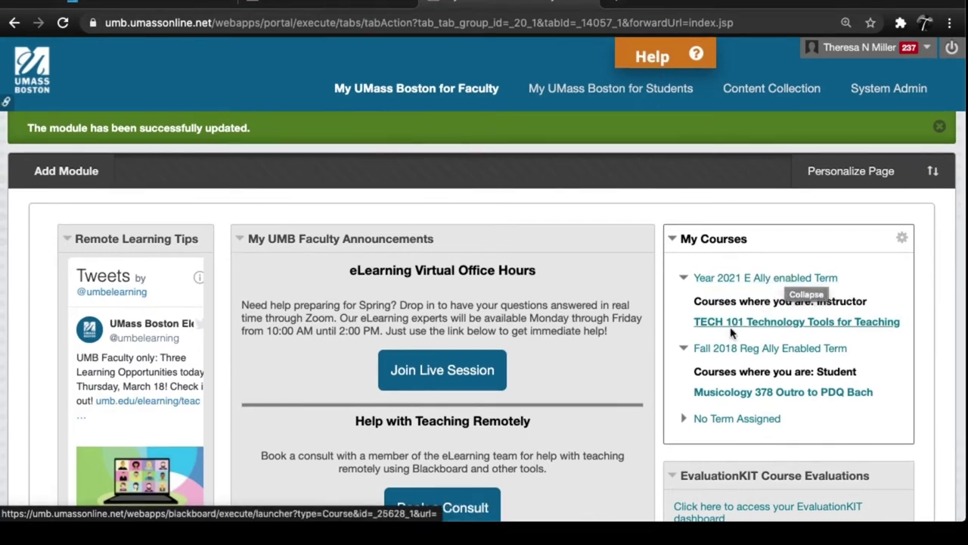
- Collapse the Fall 2018 Reg Ally Enabled Term course list in My Courses
click(685, 350)
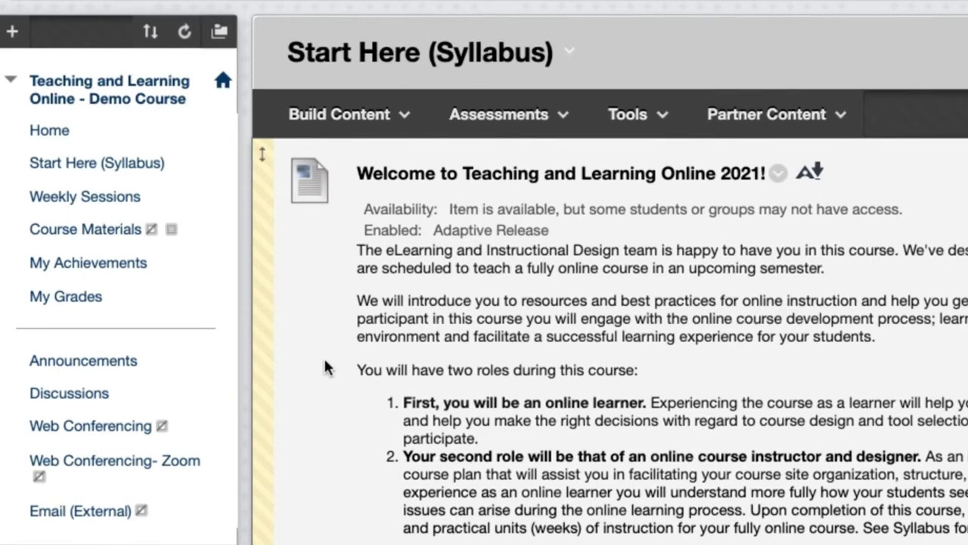
scroll(323, 367, down, 6)
scroll(325, 367, down, 1)
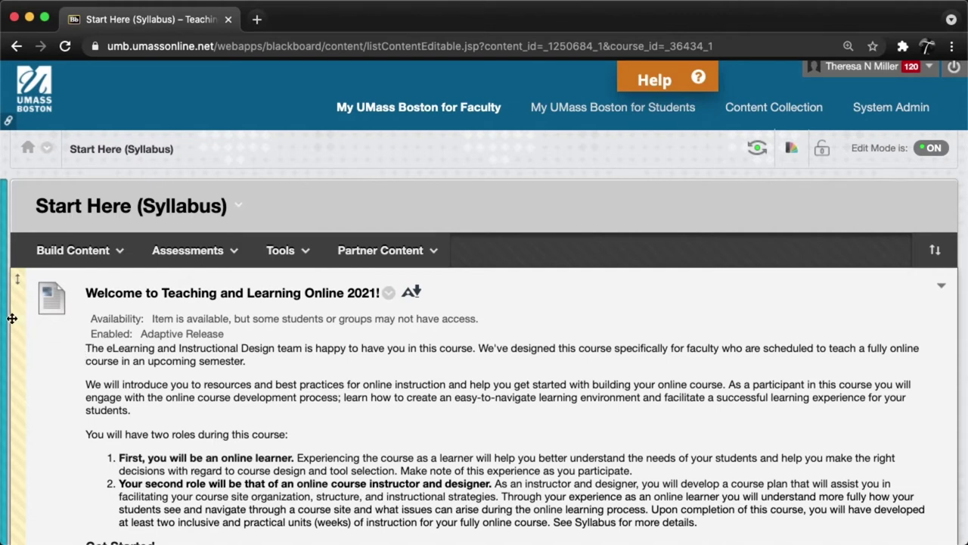
mouse_move(6, 324)
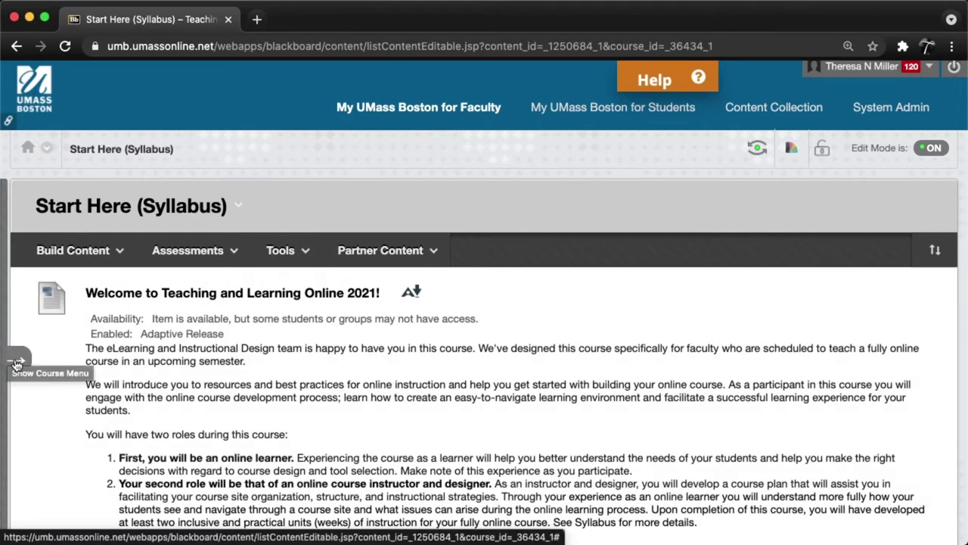
click(17, 362)
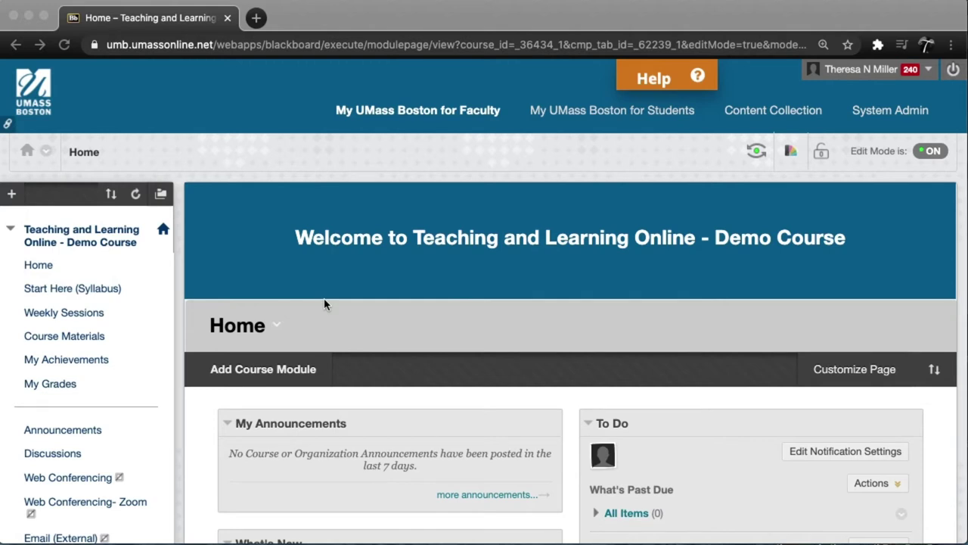
- Scroll down through the Home page's Announcements, What's New, To Do and LinkedIn Learning modules, then back up
scroll(324, 304, down, 5)
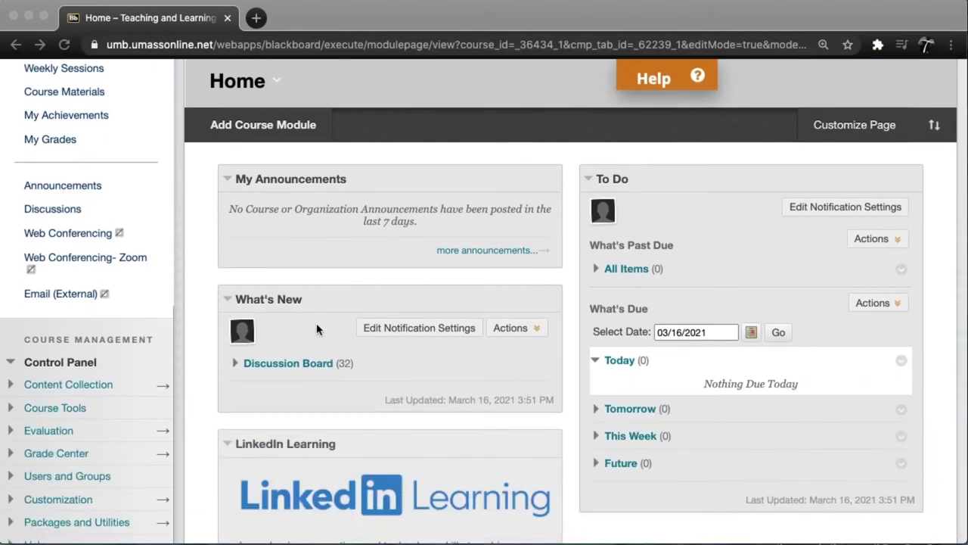
mouse_move(361, 302)
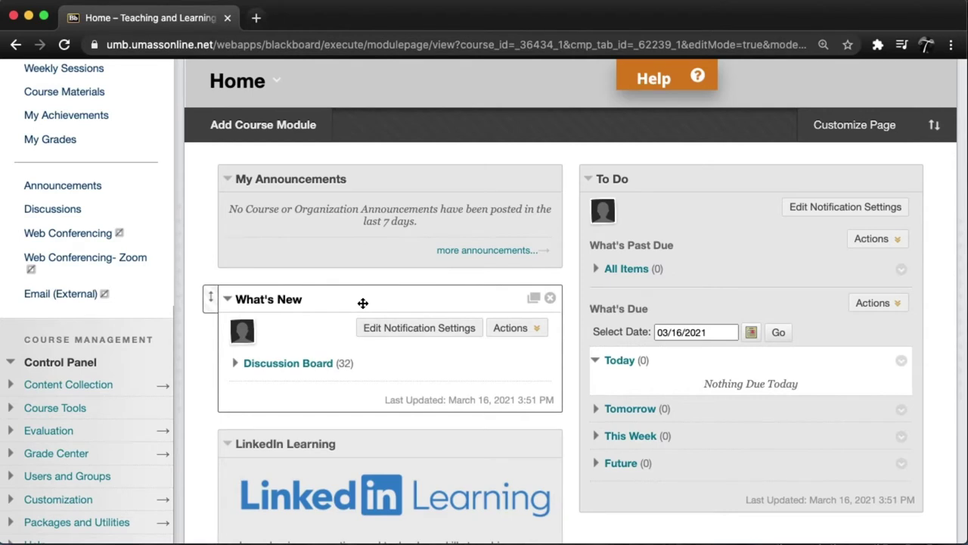
mouse_move(709, 209)
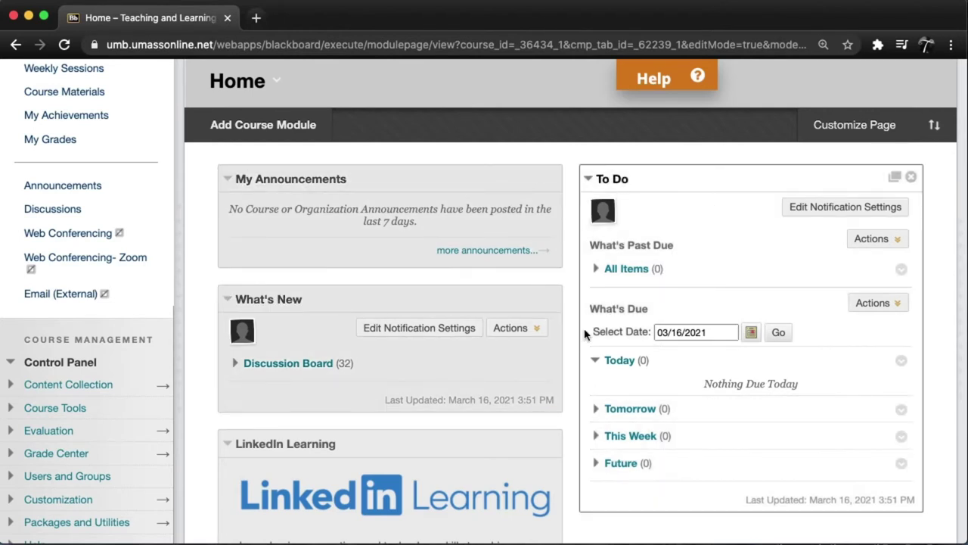
scroll(492, 429, down, 1)
scroll(492, 427, down, 4)
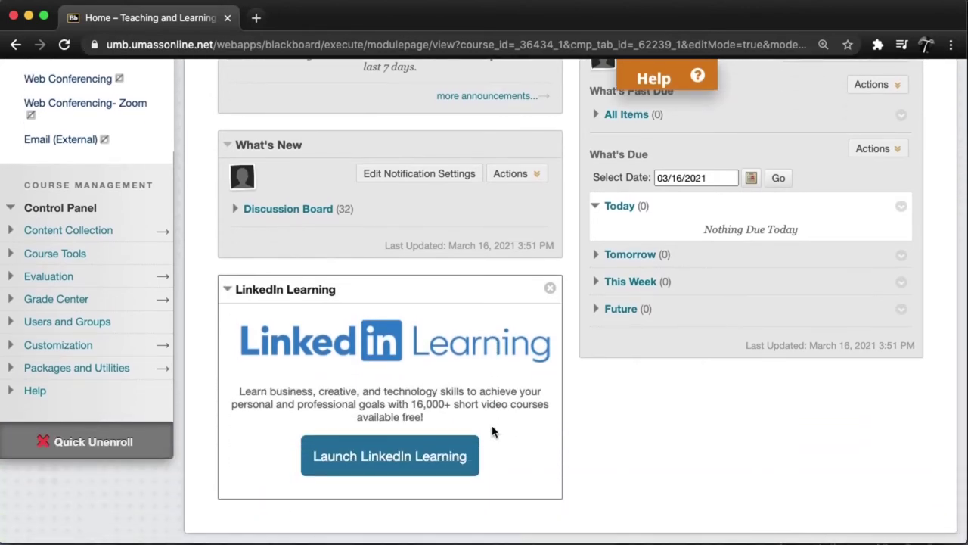
scroll(562, 454, up, 10)
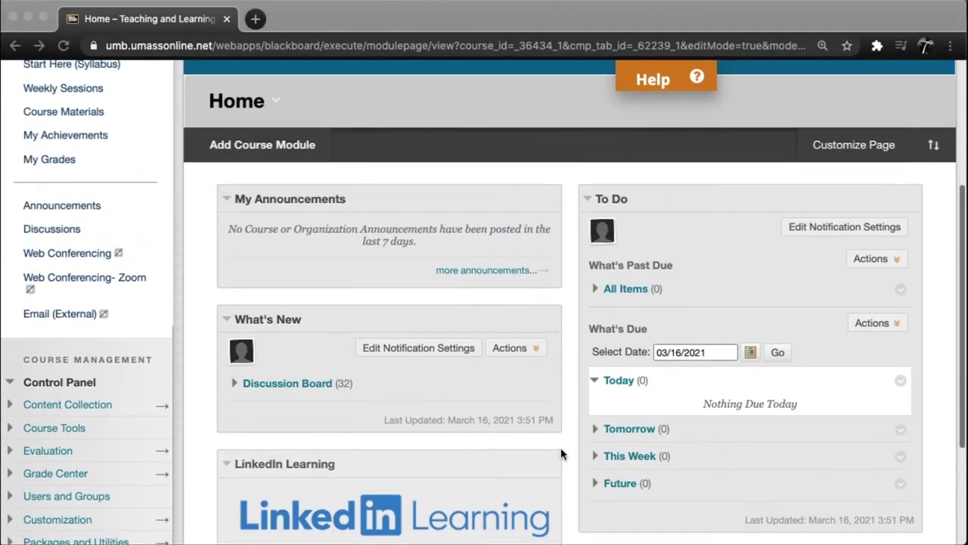
scroll(562, 454, up, 1)
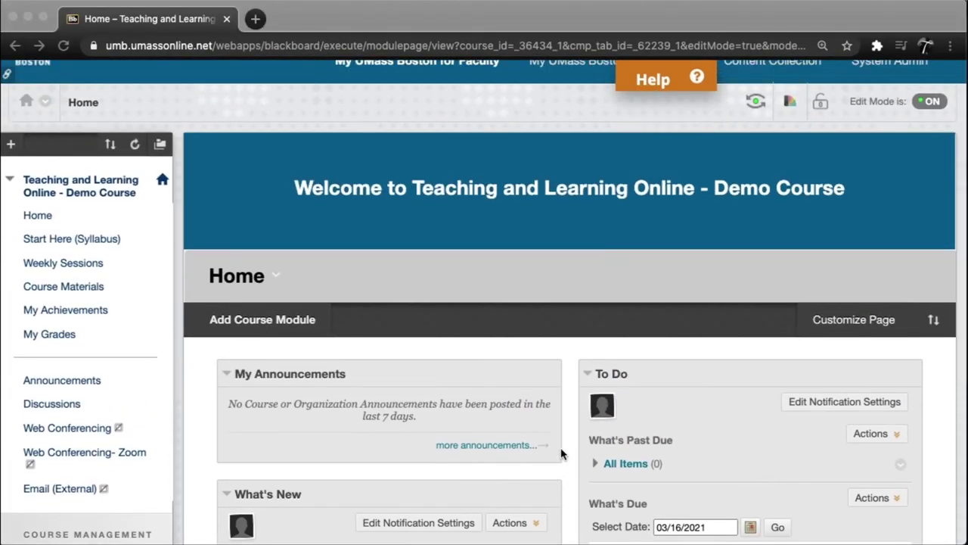
scroll(227, 311, up, 2)
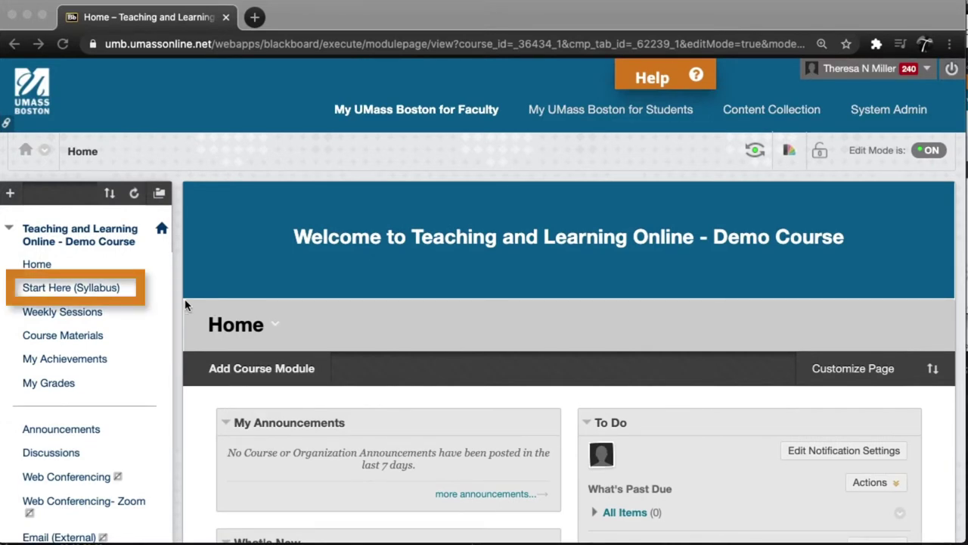
click(95, 293)
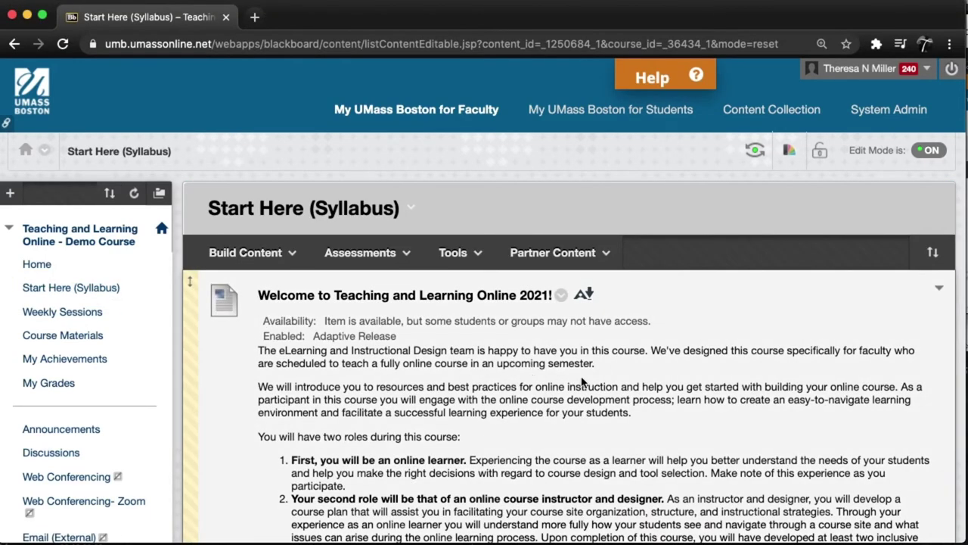
scroll(583, 378, down, 6)
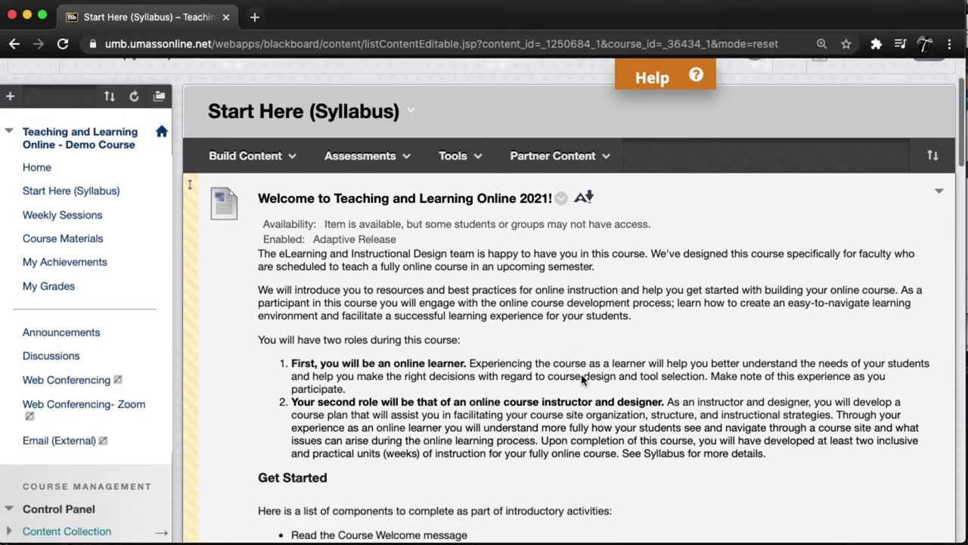
scroll(581, 375, down, 8)
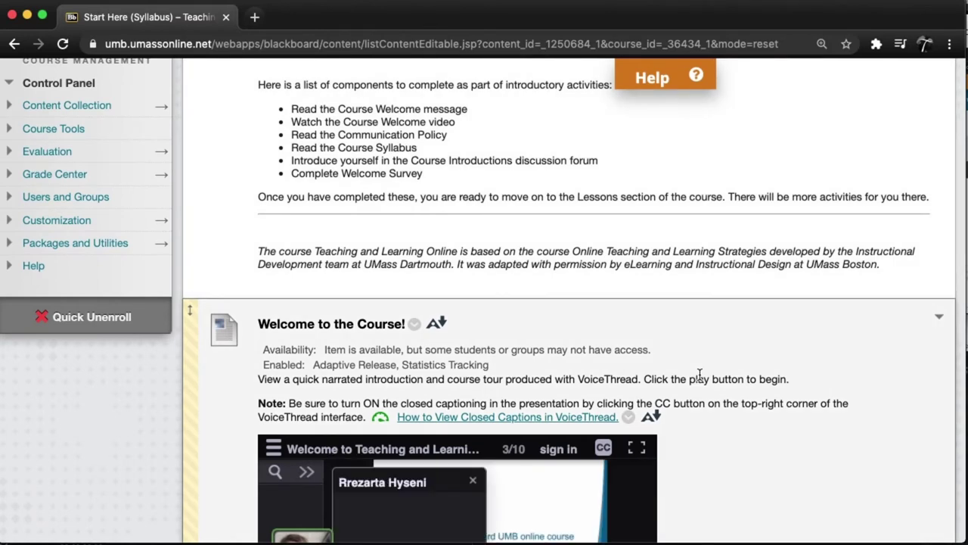
scroll(681, 374, down, 5)
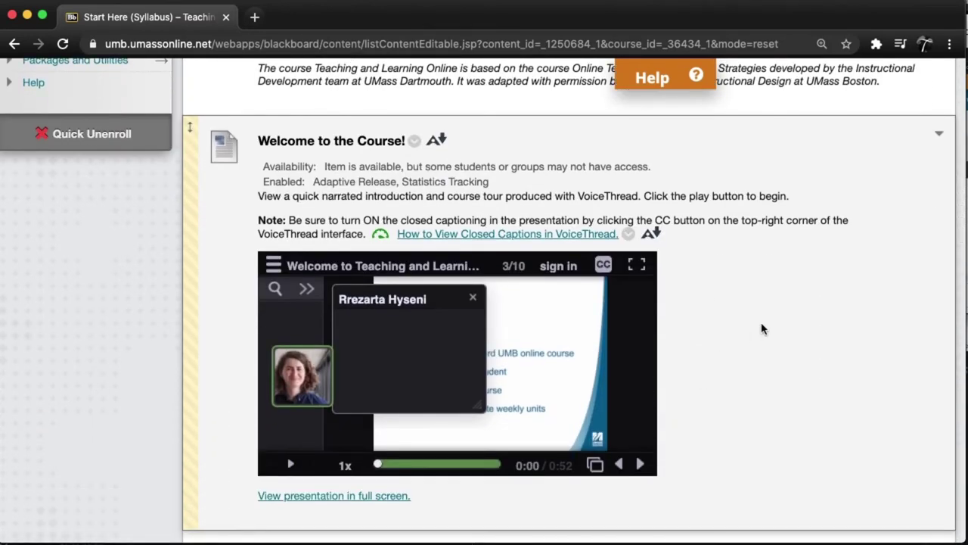
scroll(763, 328, down, 7)
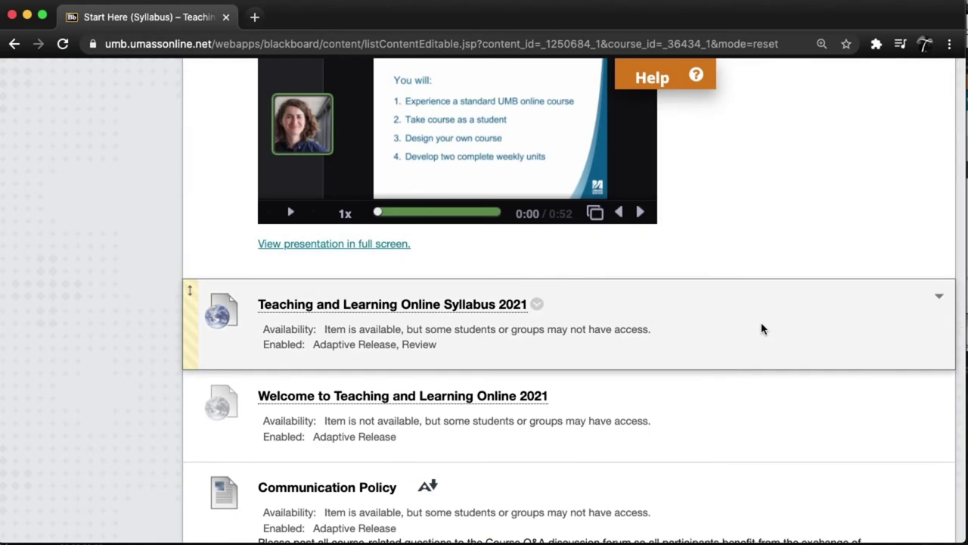
scroll(762, 329, down, 8)
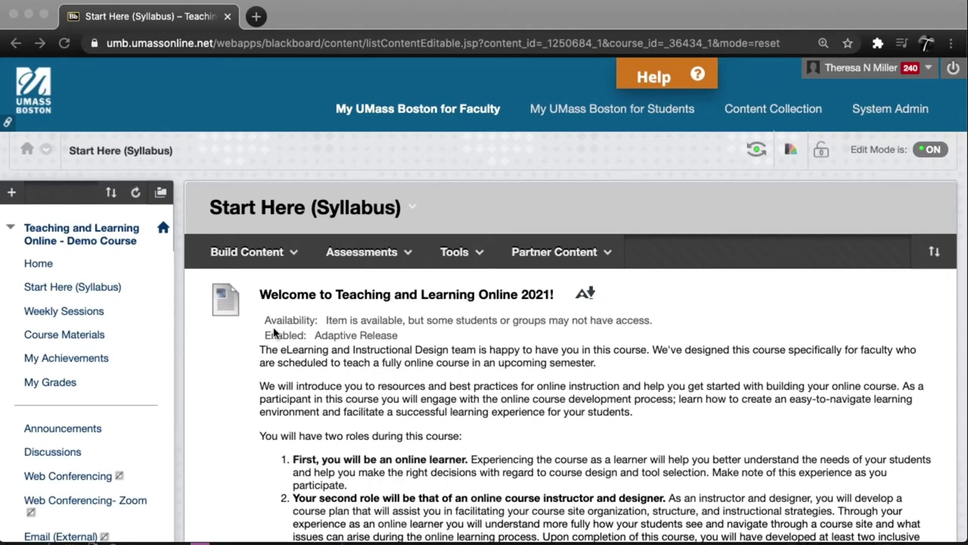
- Go to Weekly Sessions in the course menu and open the Week 1. Online Course Design folder
click(64, 314)
click(64, 315)
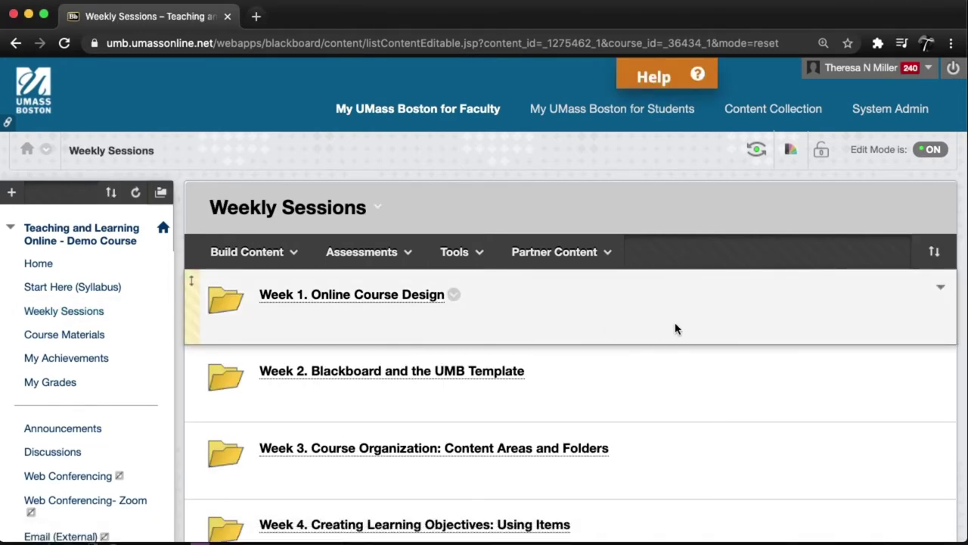
scroll(676, 328, down, 5)
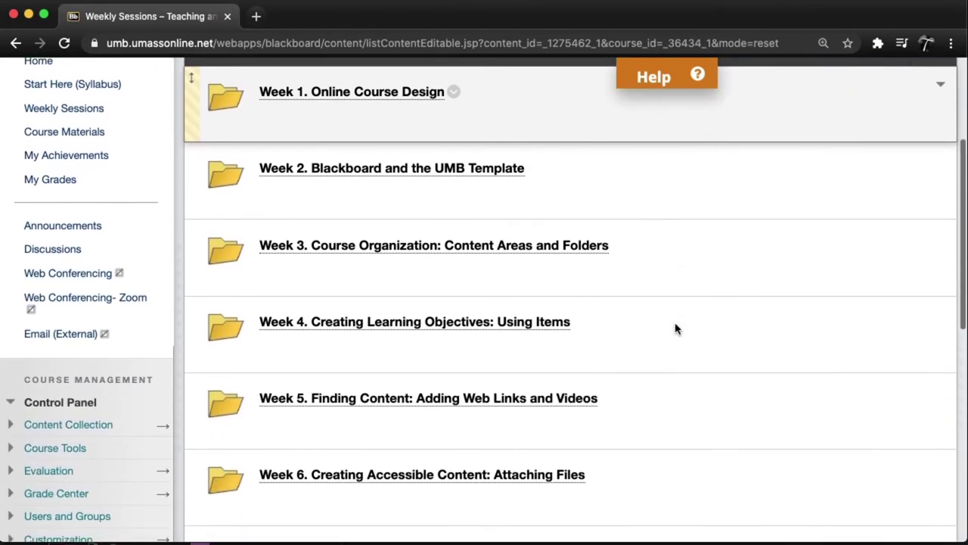
scroll(675, 328, up, 5)
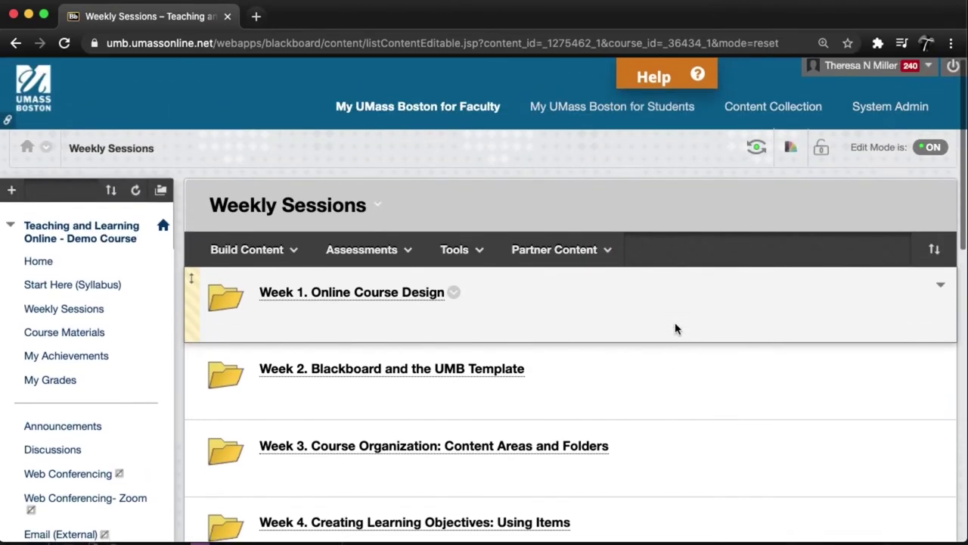
click(373, 300)
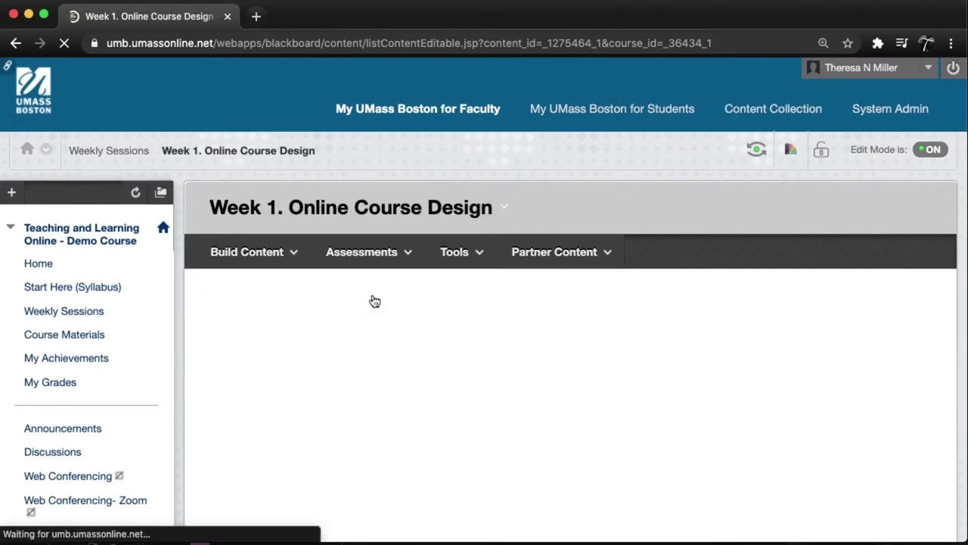
scroll(692, 351, down, 1)
scroll(691, 352, down, 1)
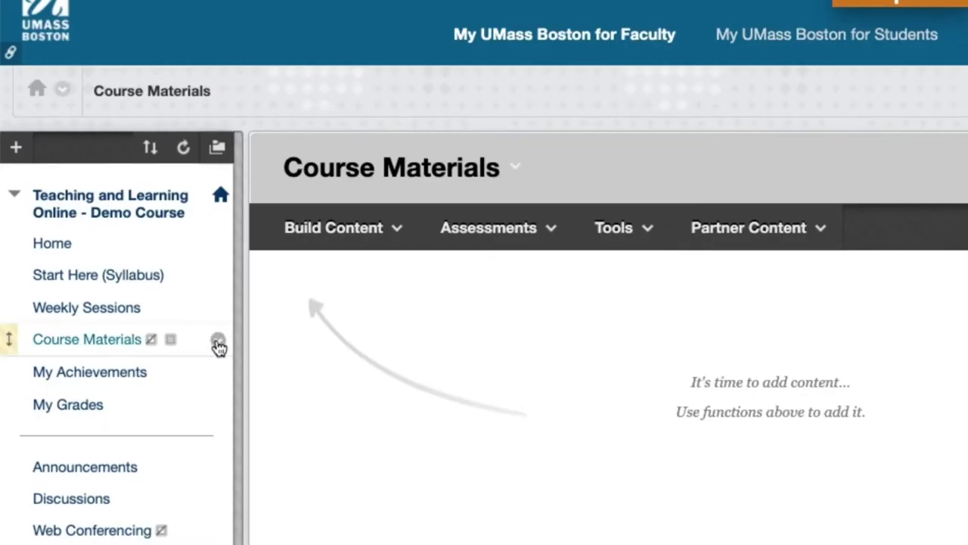
- Switch the Course Materials menu link to Show Link, then back to Hide Link
click(218, 342)
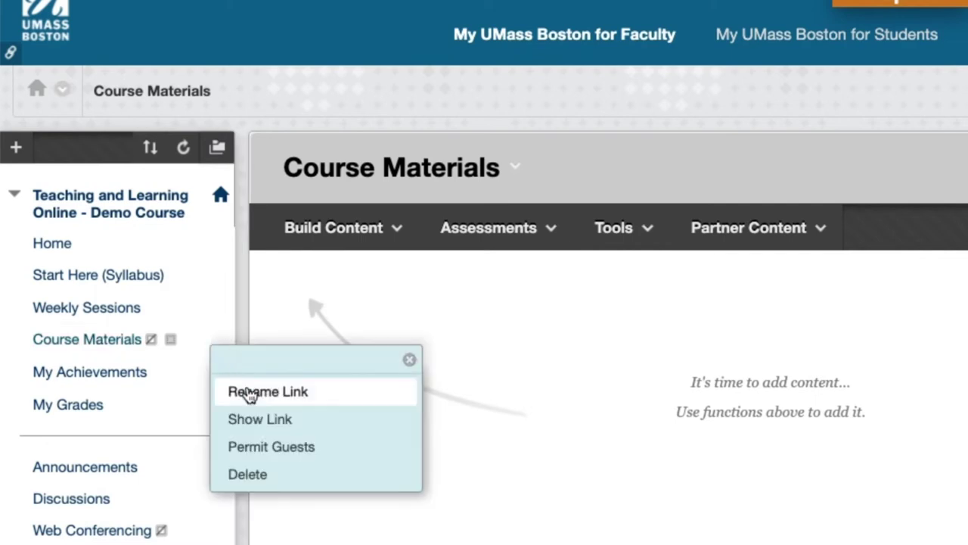
click(301, 421)
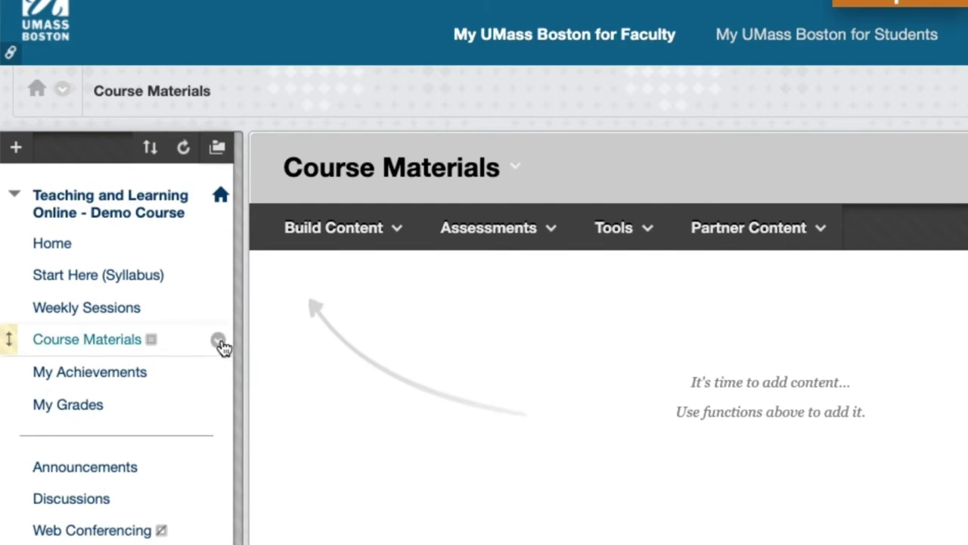
click(220, 342)
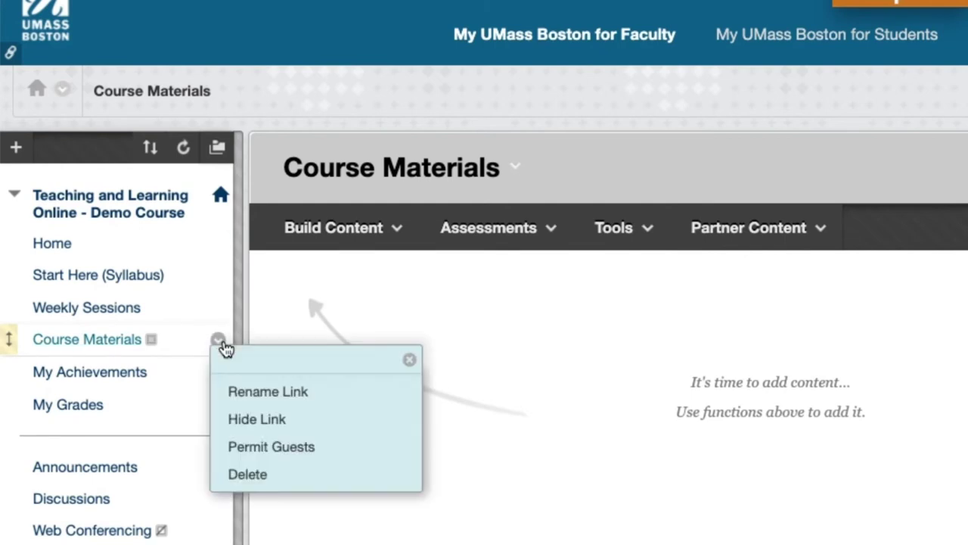
click(296, 423)
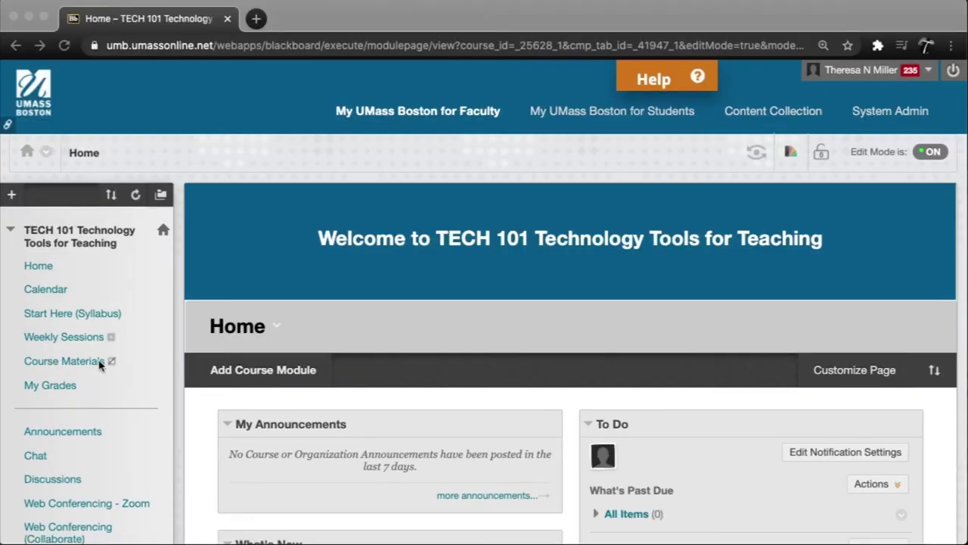
- Open TECH 101's empty Weekly Sessions area and display the Build Content menu
click(71, 341)
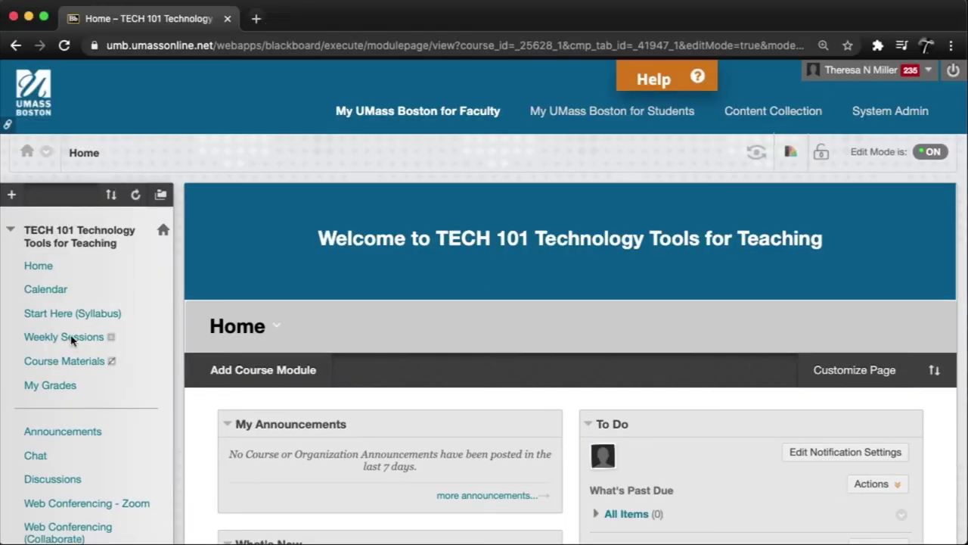
click(67, 341)
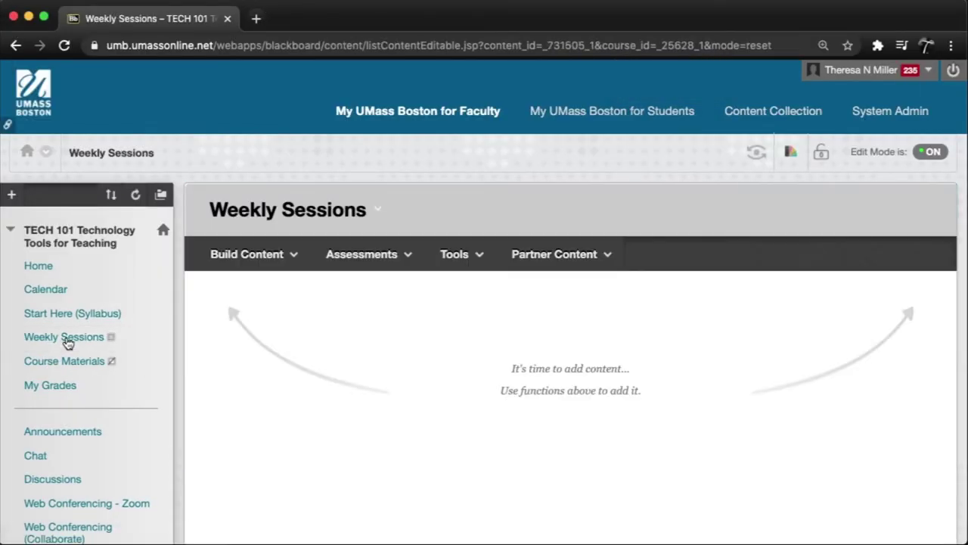
click(264, 260)
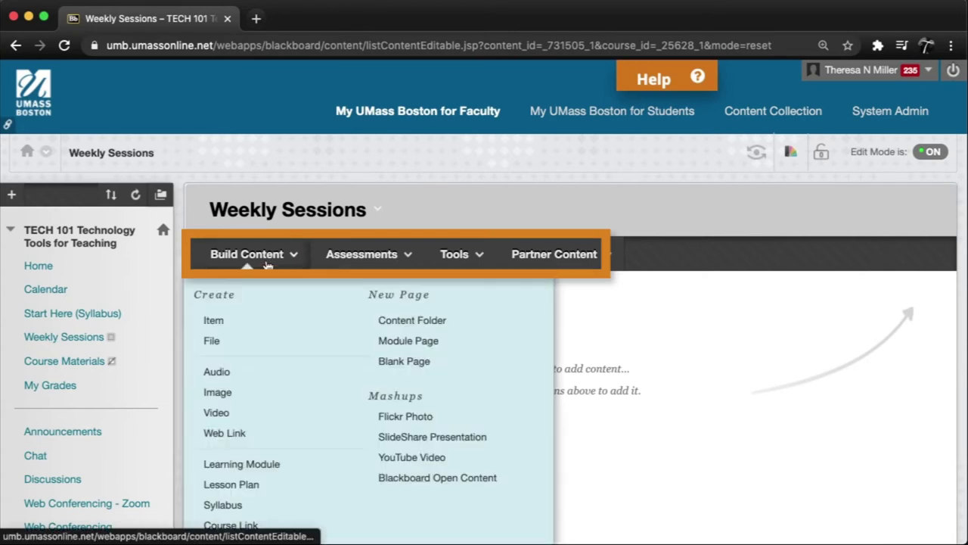
click(67, 341)
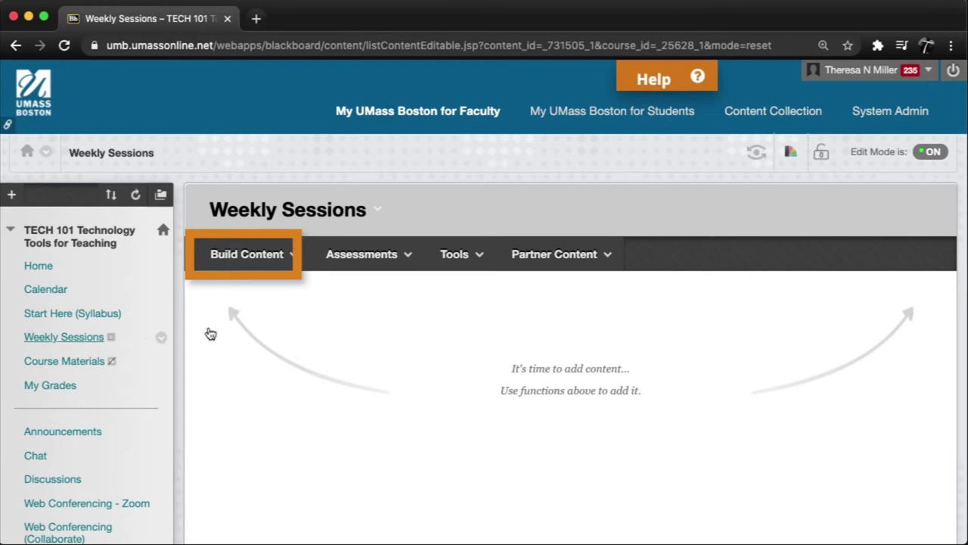
click(261, 257)
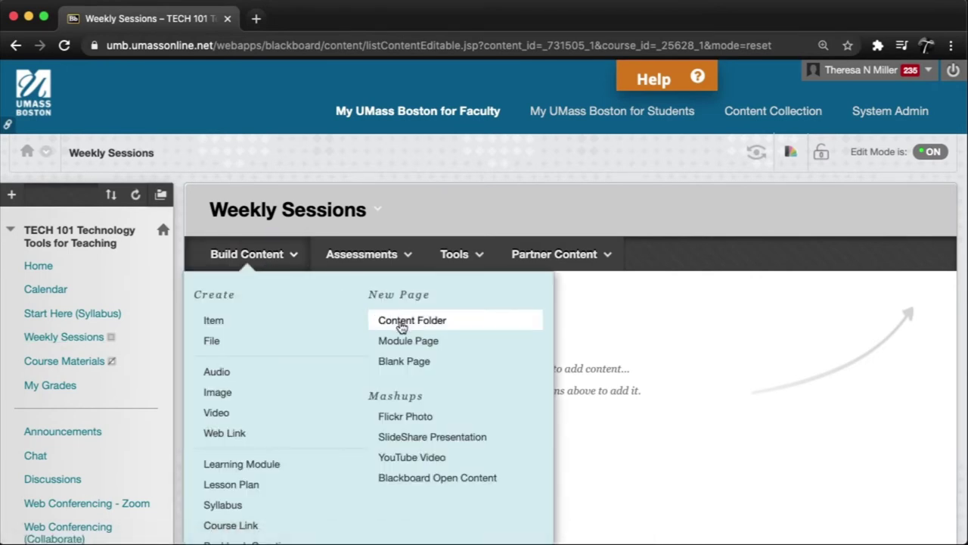
- Create a Content Folder named 'Week 1. Online Course Design' by pasting the name and submitting
click(401, 323)
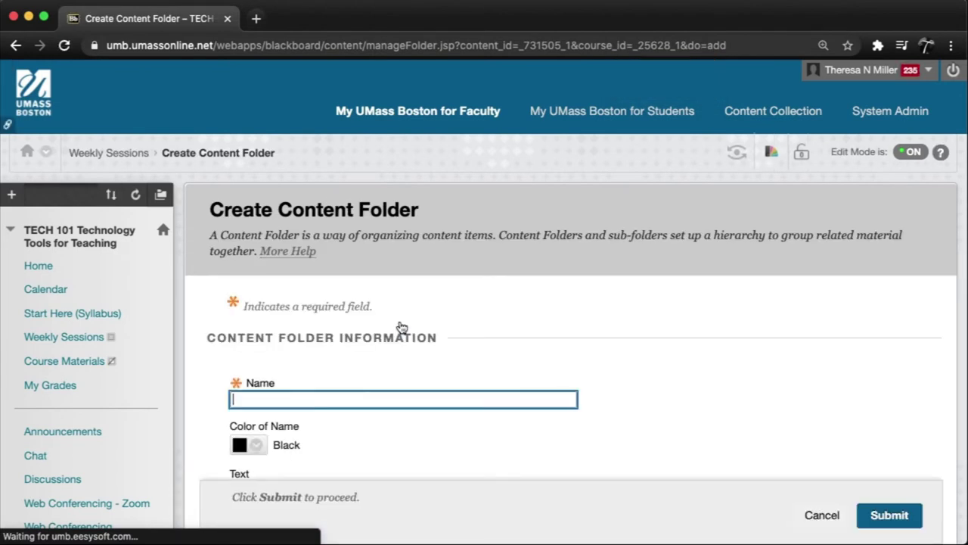
click(395, 399)
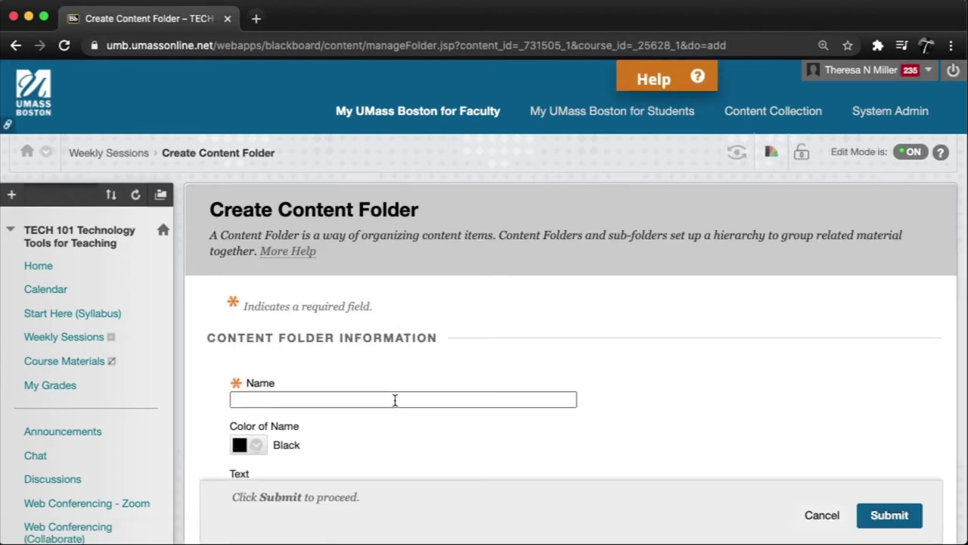
text(Week 1. Online Course Design)
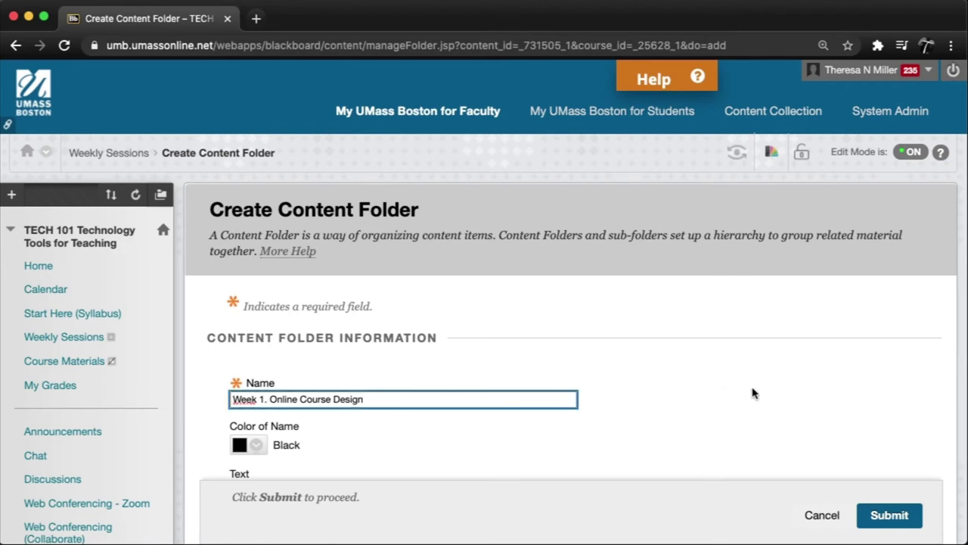
scroll(752, 393, down, 5)
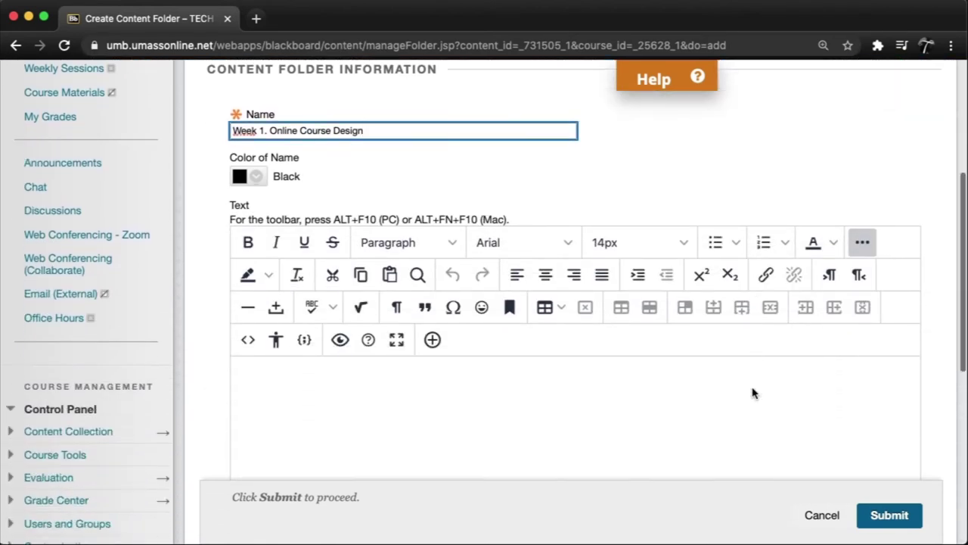
scroll(753, 393, down, 1)
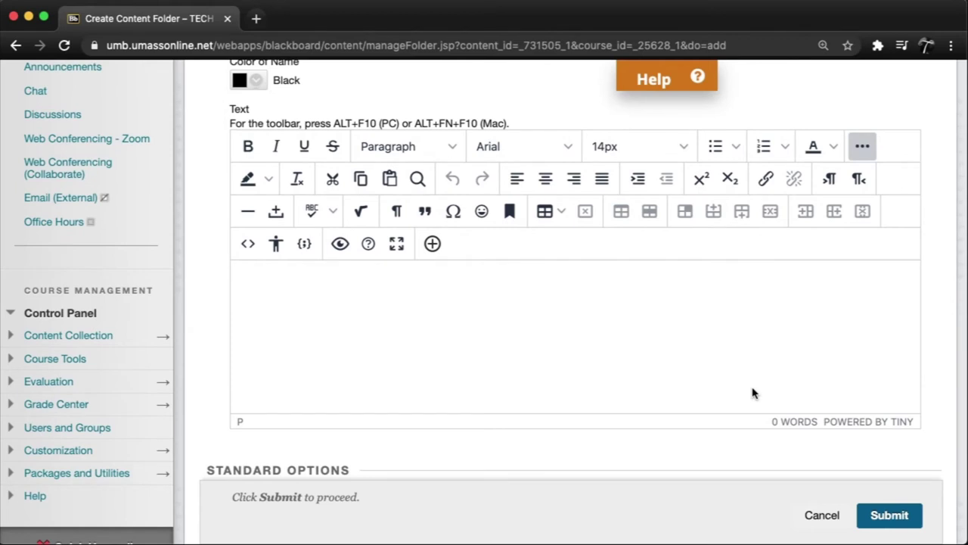
scroll(753, 392, down, 7)
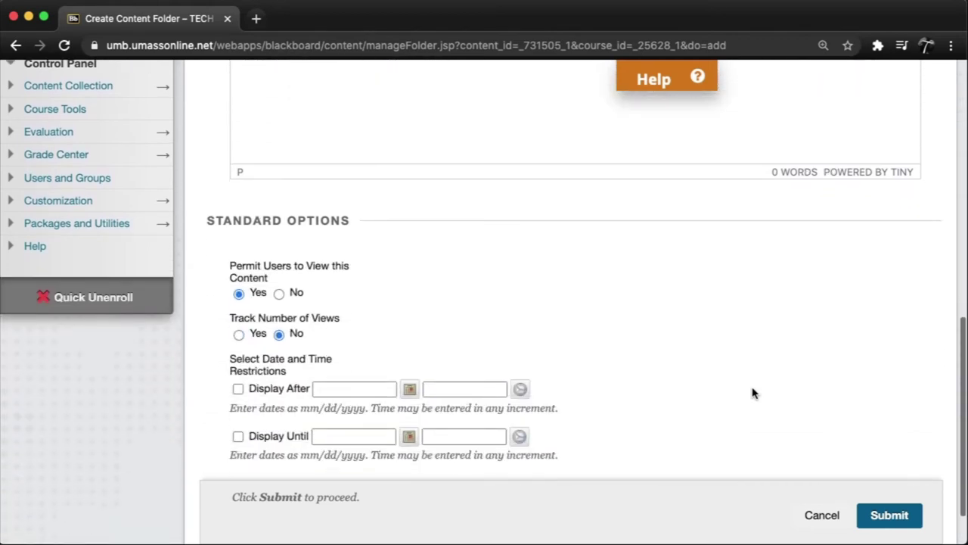
scroll(753, 393, down, 2)
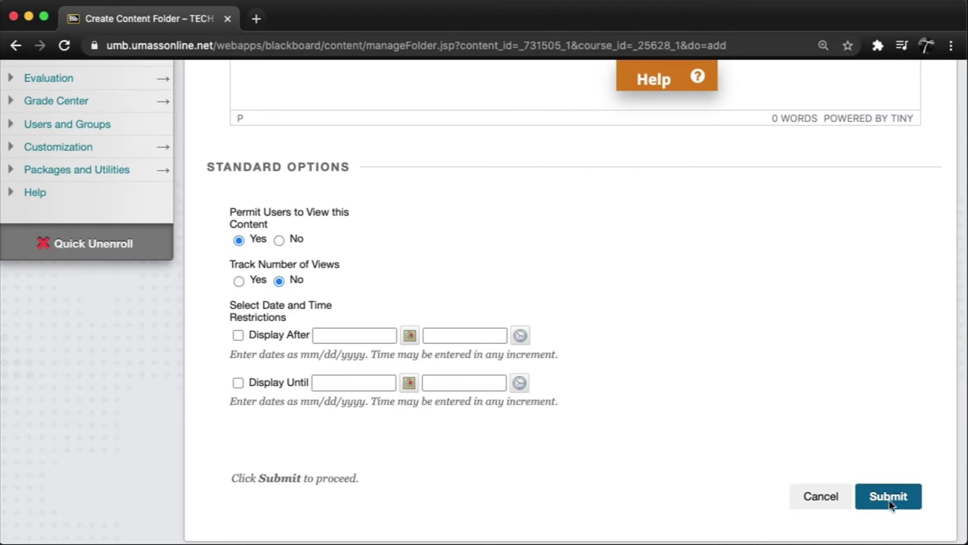
click(889, 497)
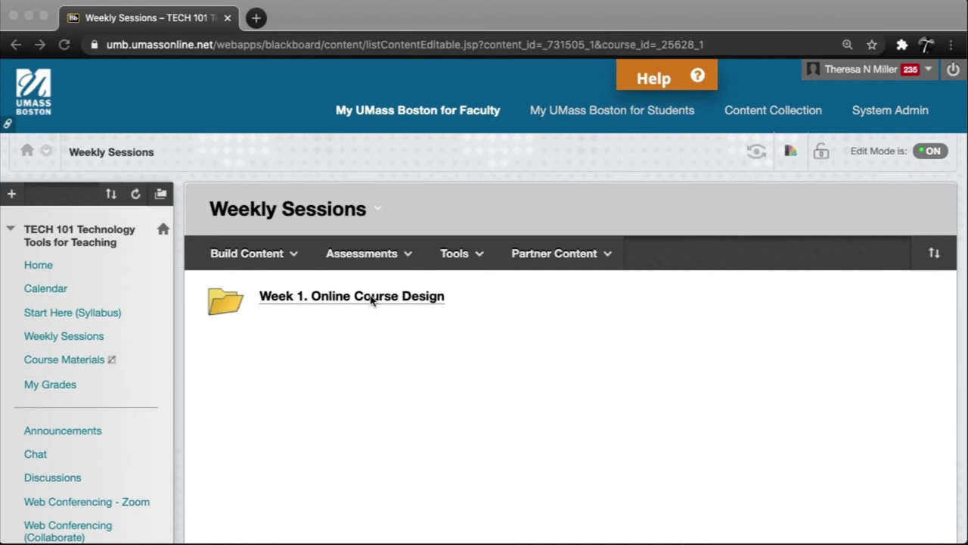
click(370, 302)
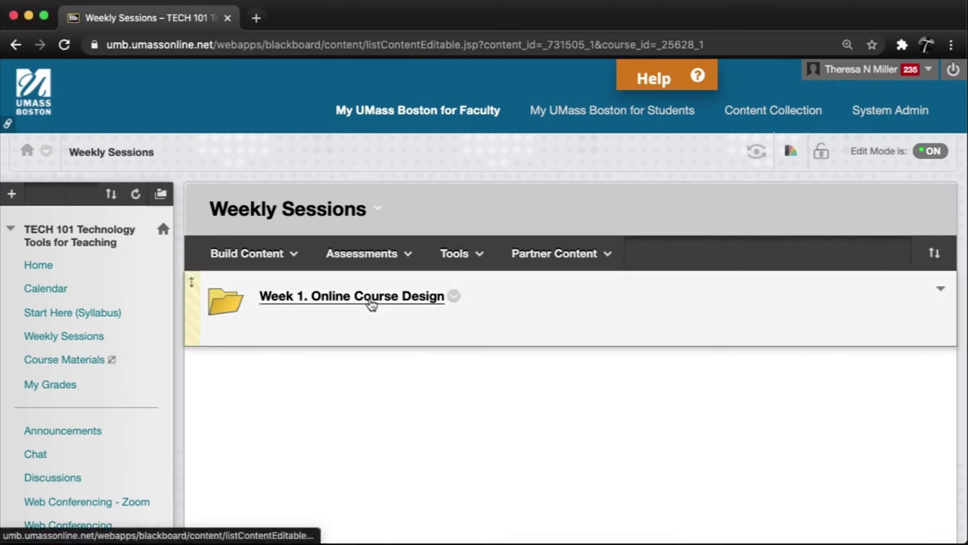
- Open the Week 1. Online Course Design folder and display the Build Content options
click(371, 302)
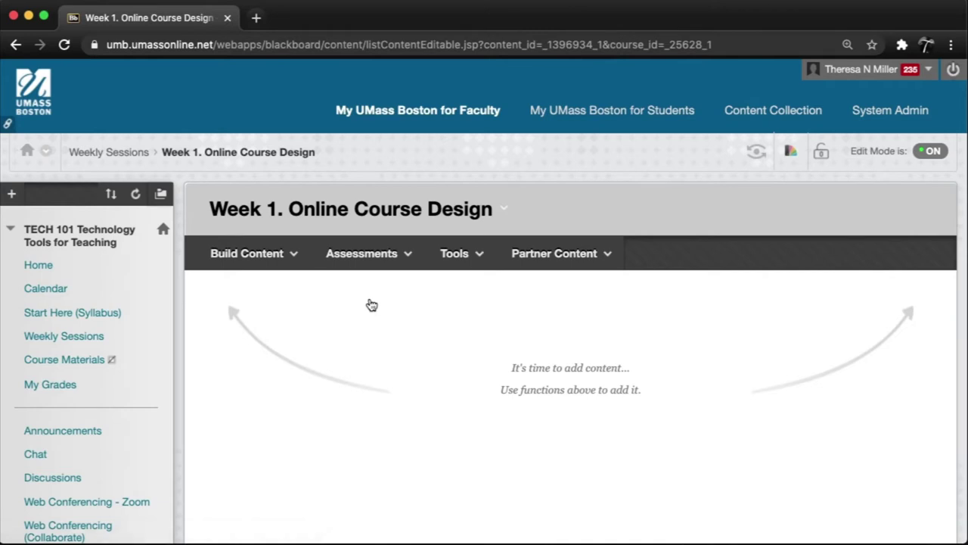
click(256, 255)
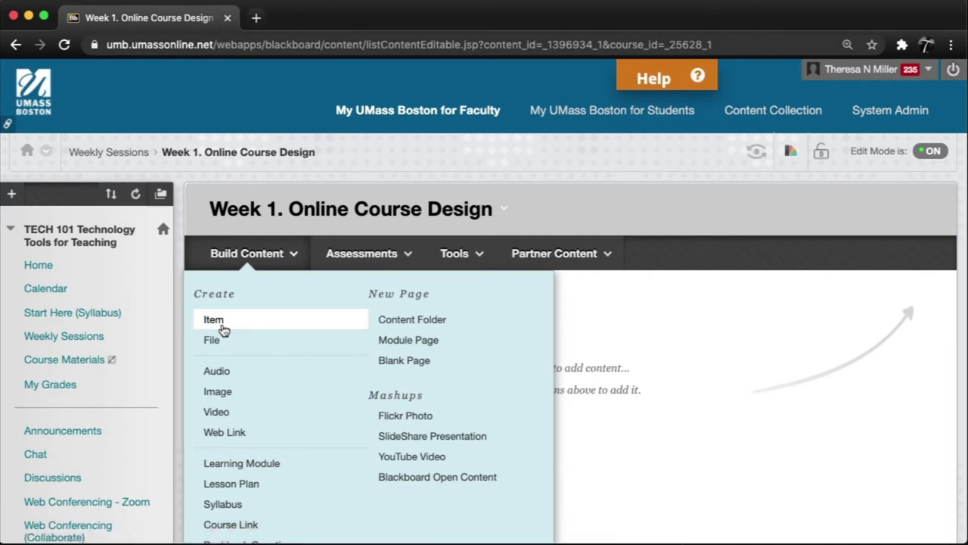
- Create an item named 'Overview and Objectives' containing the pasted unit introduction text
click(214, 320)
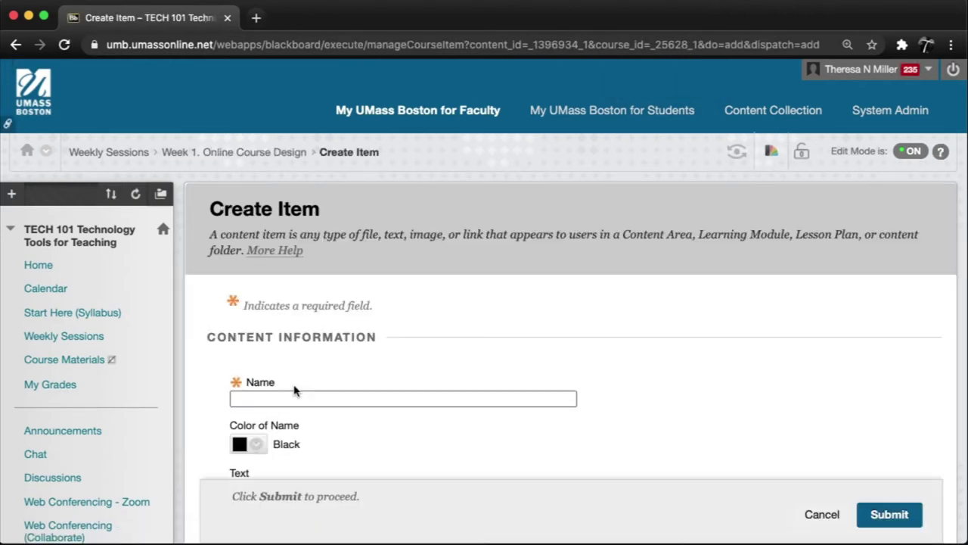
click(302, 401)
text(O)
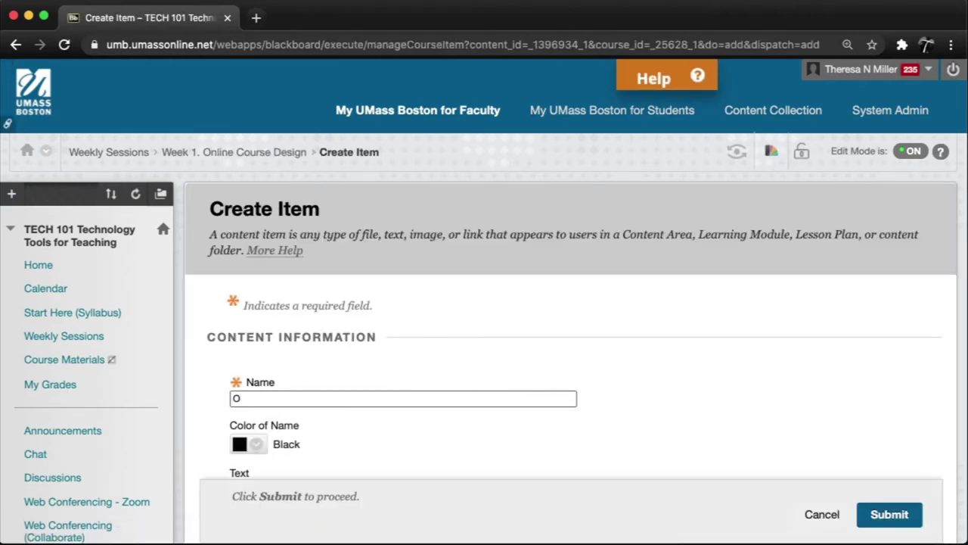
text(verview and Objectives)
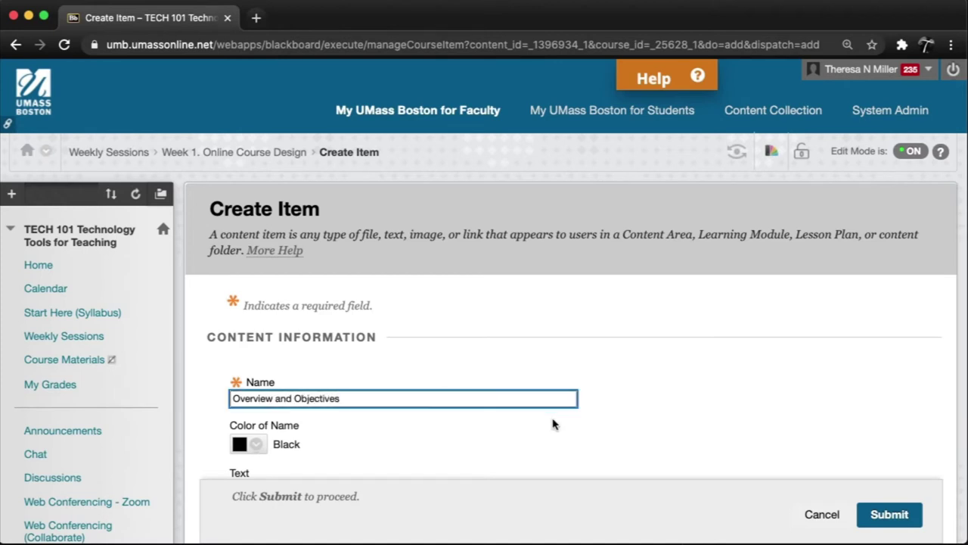
scroll(553, 424, down, 5)
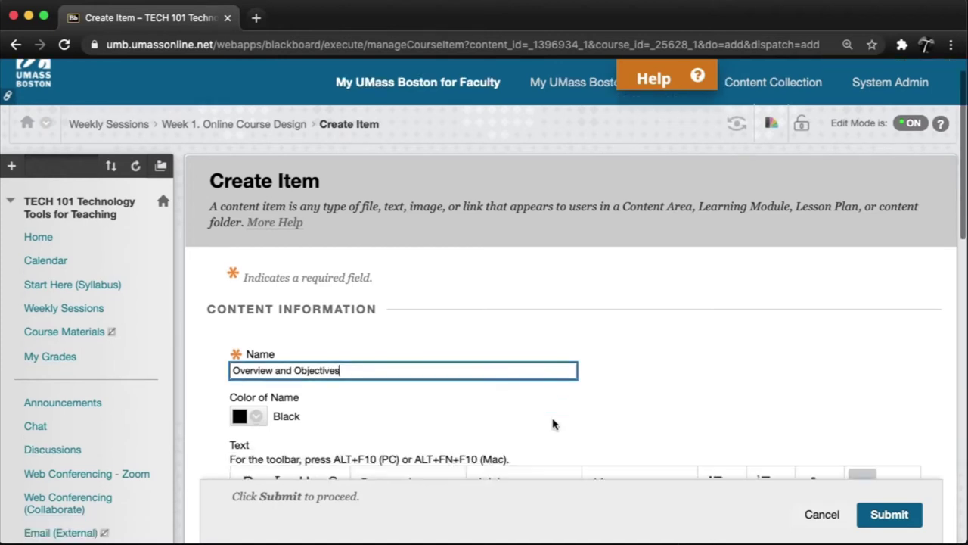
scroll(553, 424, down, 1)
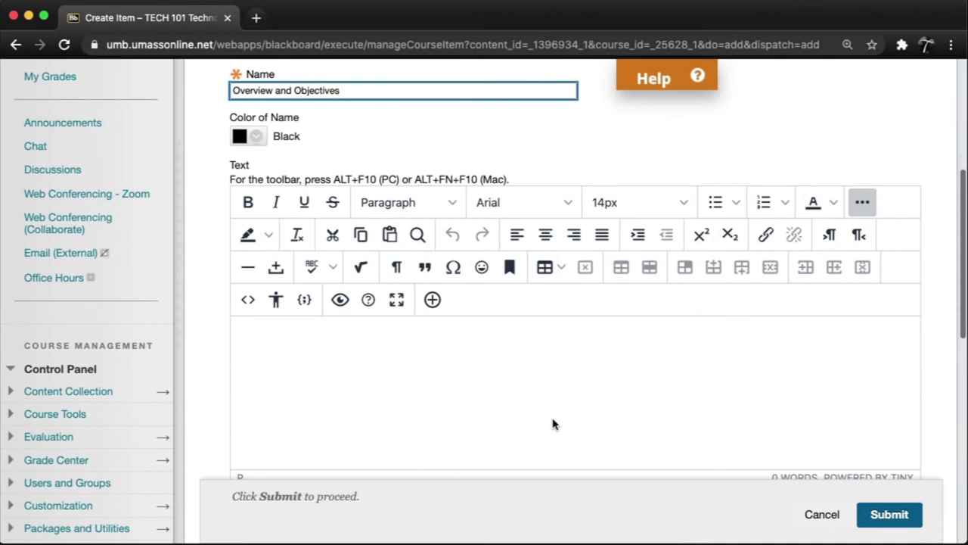
click(356, 361)
key(cmd+v)
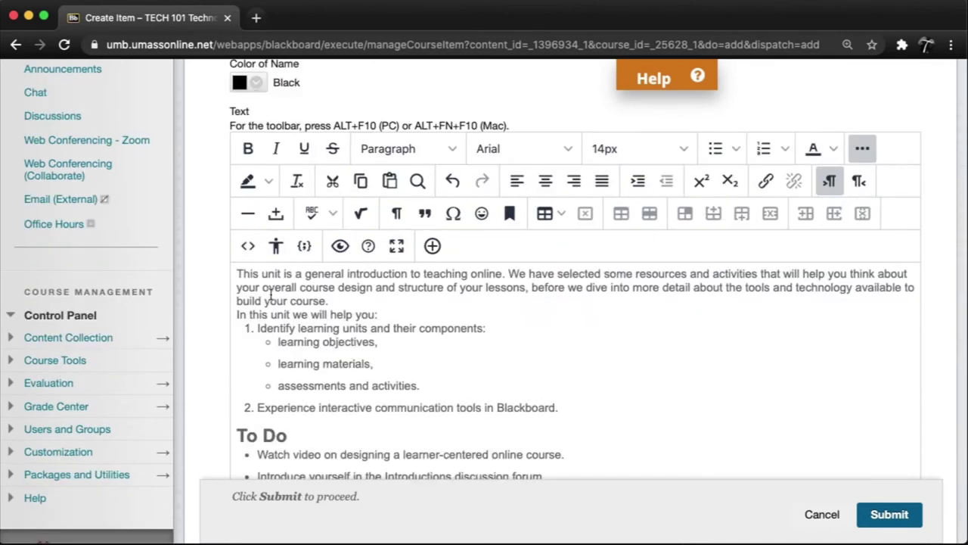
- Set Track Number of Views to Yes and submit the item
scroll(658, 386, down, 2)
scroll(658, 386, down, 1)
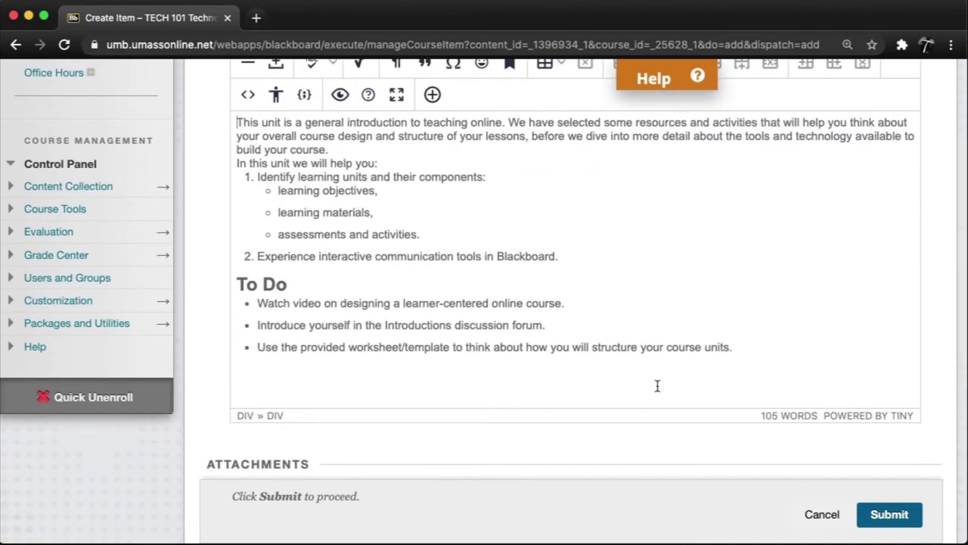
scroll(747, 441, down, 6)
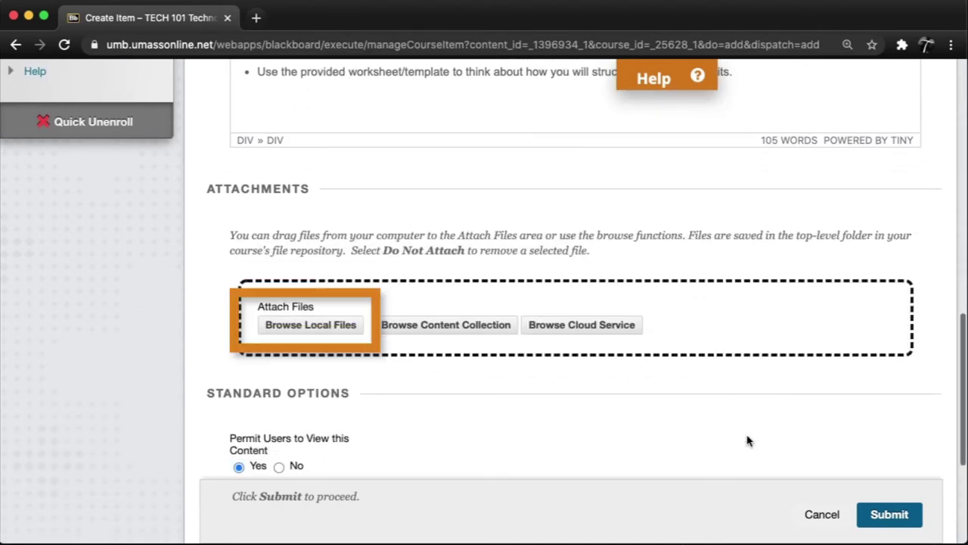
scroll(747, 442, down, 5)
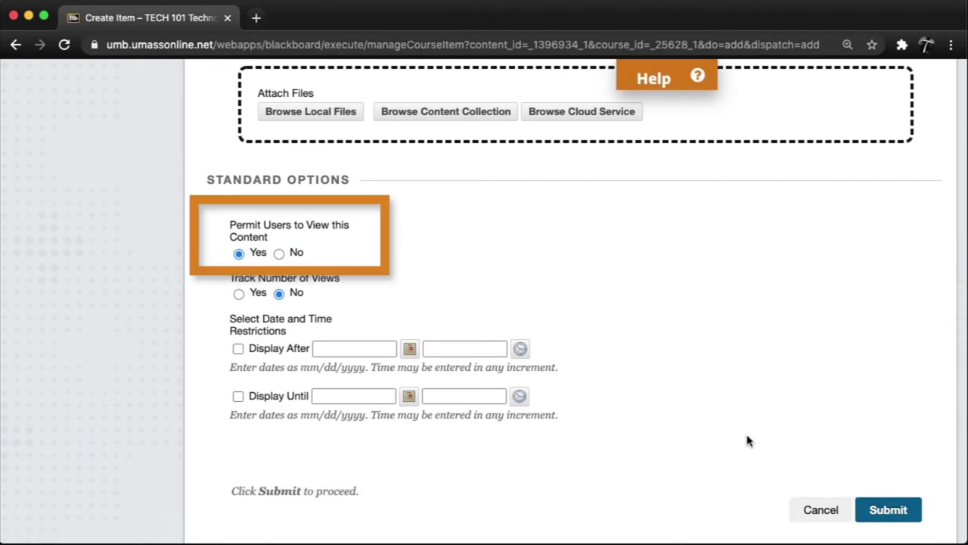
click(238, 294)
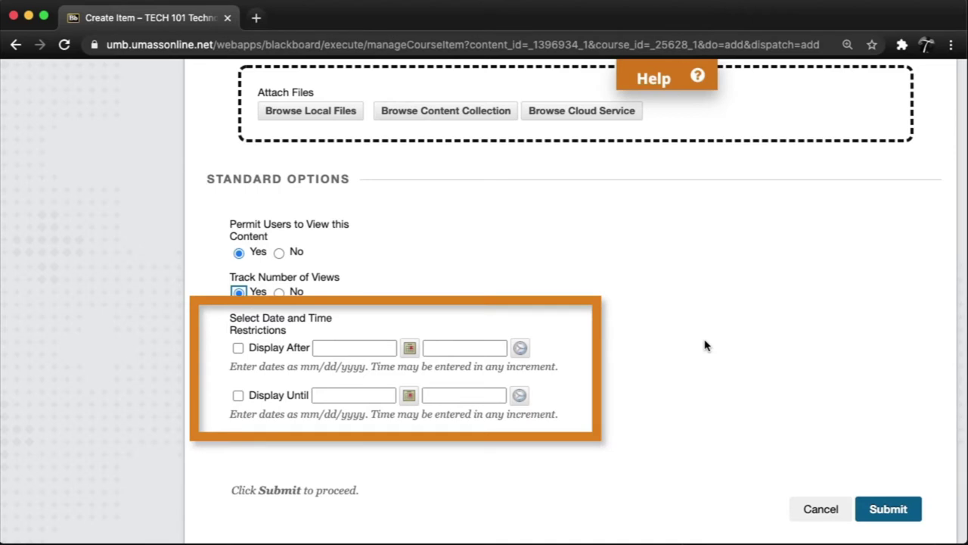
click(897, 513)
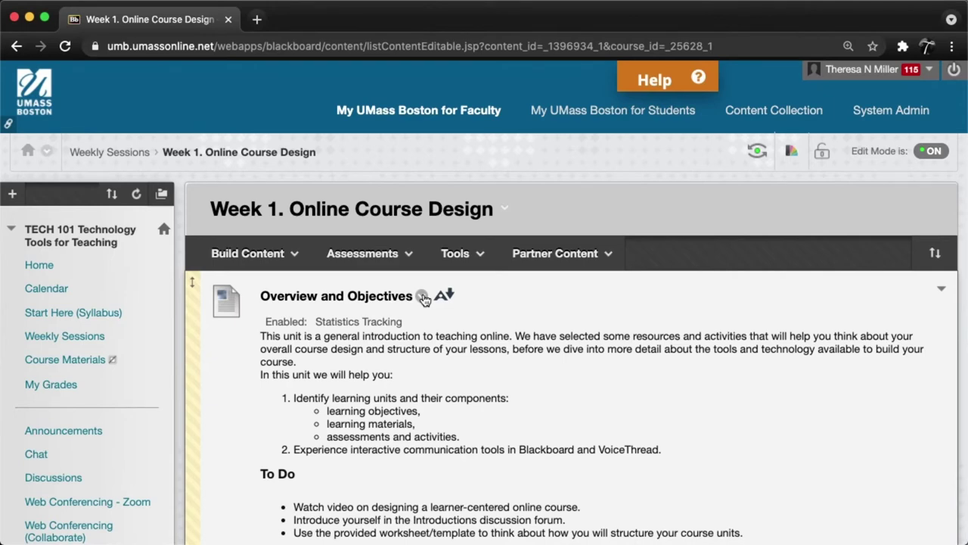
- Edit Overview and Objectives, deleting ' and VoiceThread' from point 2, and submit
click(424, 298)
click(443, 71)
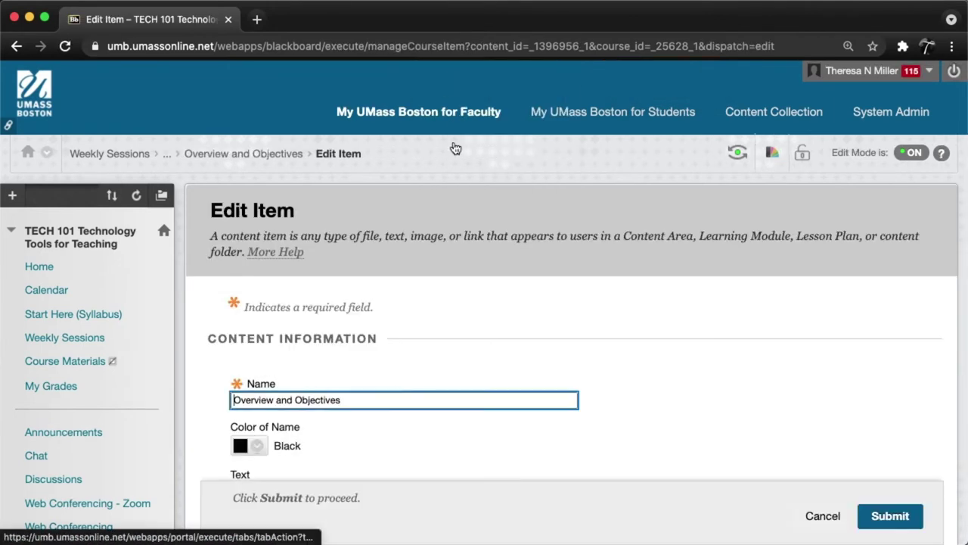
scroll(650, 386, down, 5)
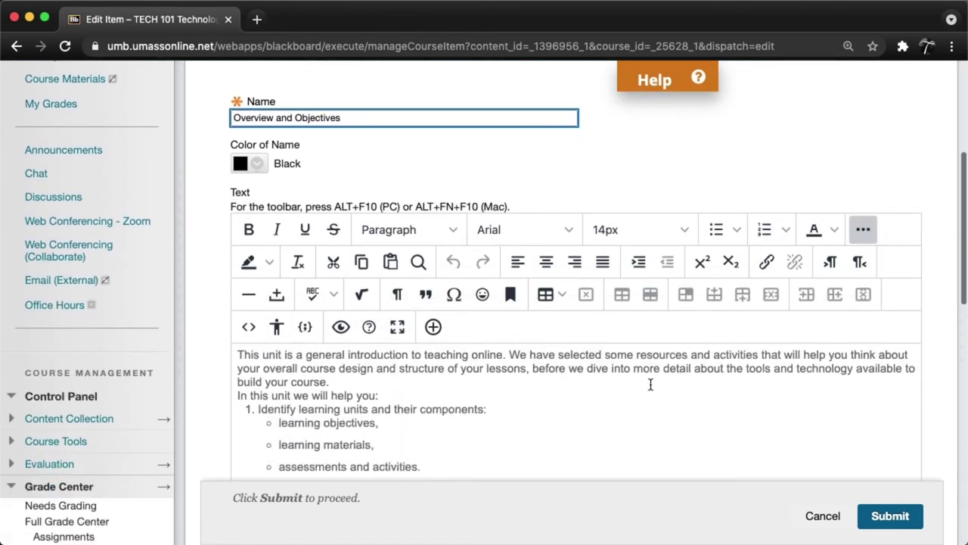
scroll(650, 384, down, 3)
click(645, 342)
key(BackSpace)
key(BackSpace)
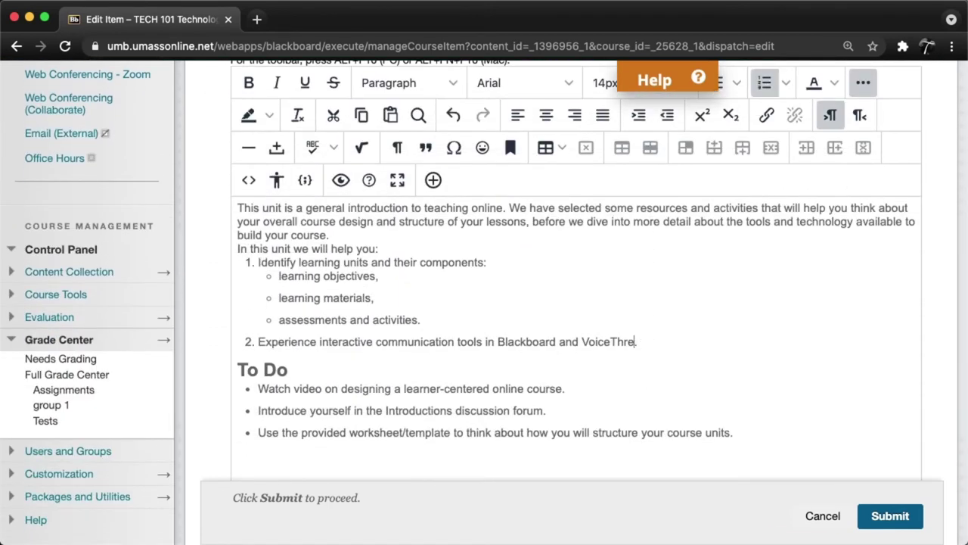
key(BackSpace)
key(BackSpace)
key(BackSpace)
key(BackSpace)
key(BackSpace)
key(BackSpace)
key(BackSpace)
key(BackSpace)
key(BackSpace)
key(BackSpace)
key(BackSpace)
key(BackSpace)
key(BackSpace)
key(BackSpace)
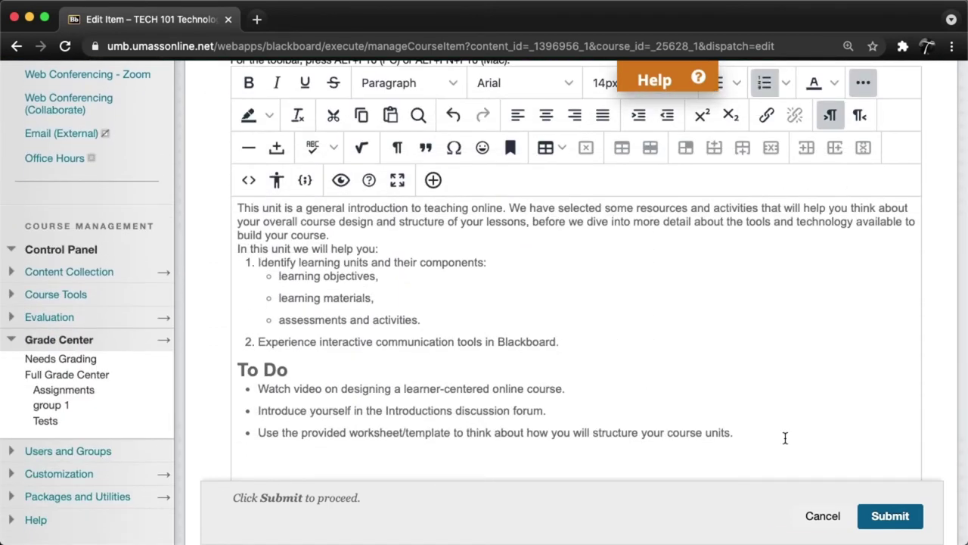
click(884, 516)
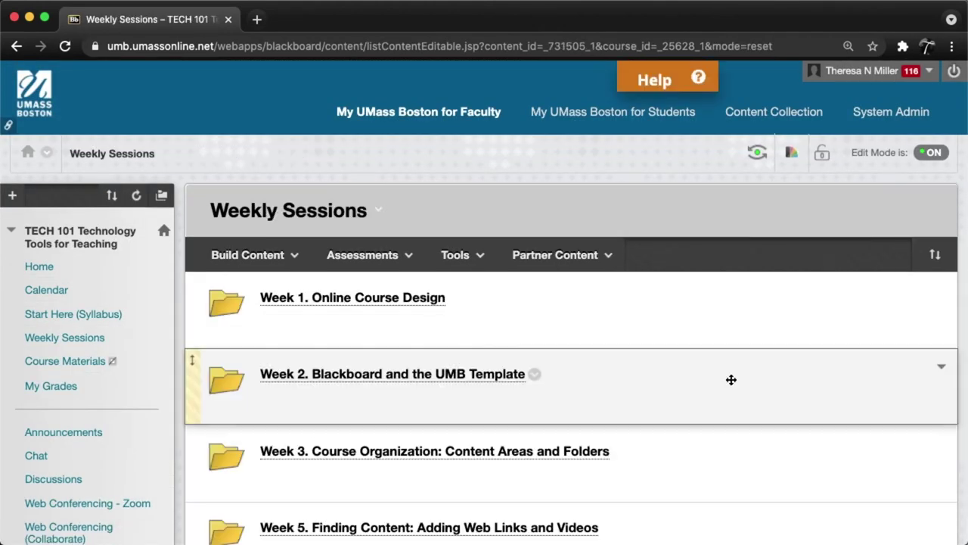
- Drag the Week 5 folder below Week 4 in Weekly Sessions
scroll(732, 379, down, 3)
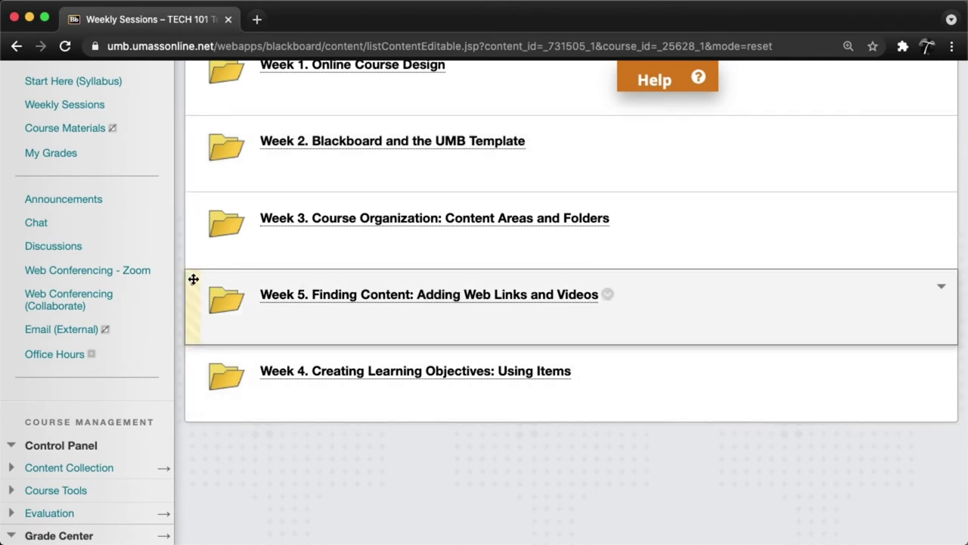
drag(192, 281, 198, 397)
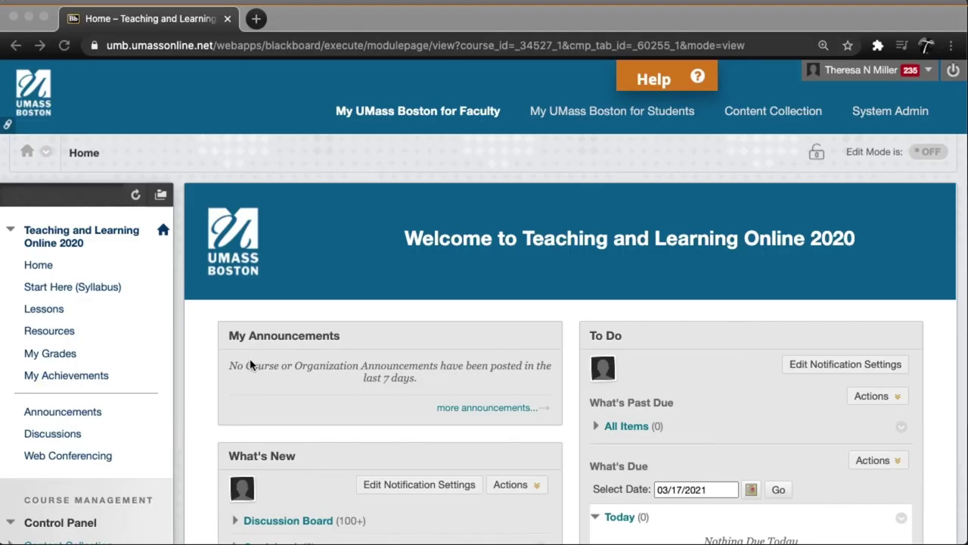
- In the student course, view the feedback on the 80.00 grade, then open TECH 101 Announcements
click(65, 361)
click(65, 360)
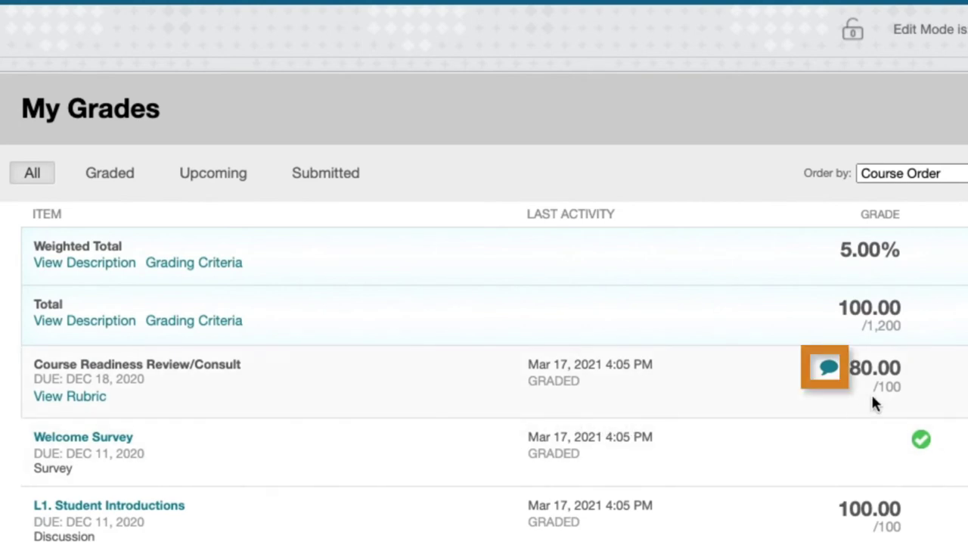
click(830, 368)
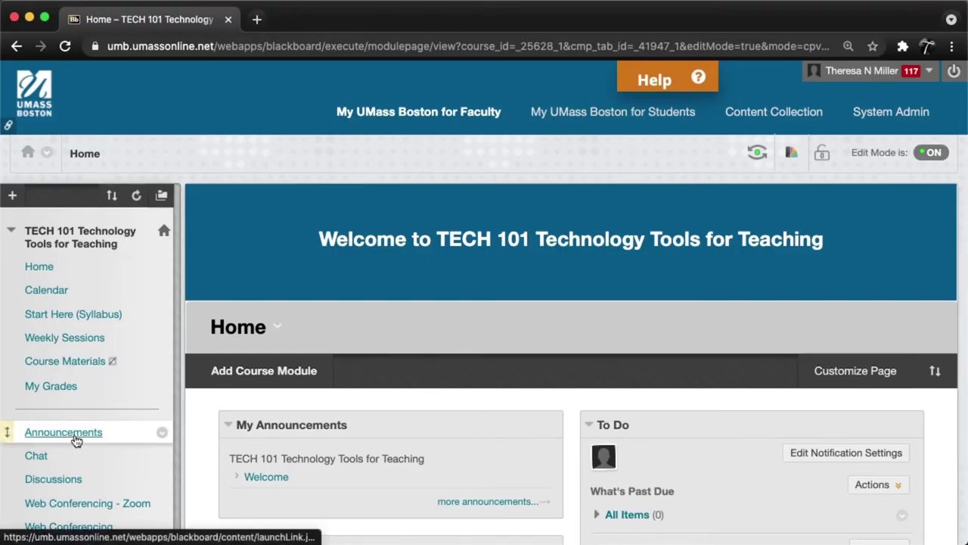
click(75, 439)
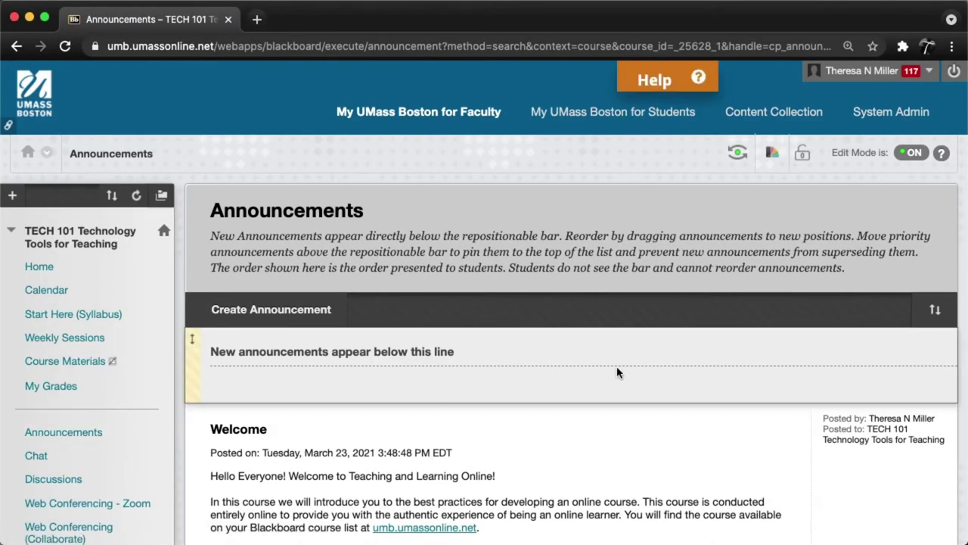
- Look over the Welcome announcement, then start a new TECH 101 announcement
scroll(617, 373, down, 6)
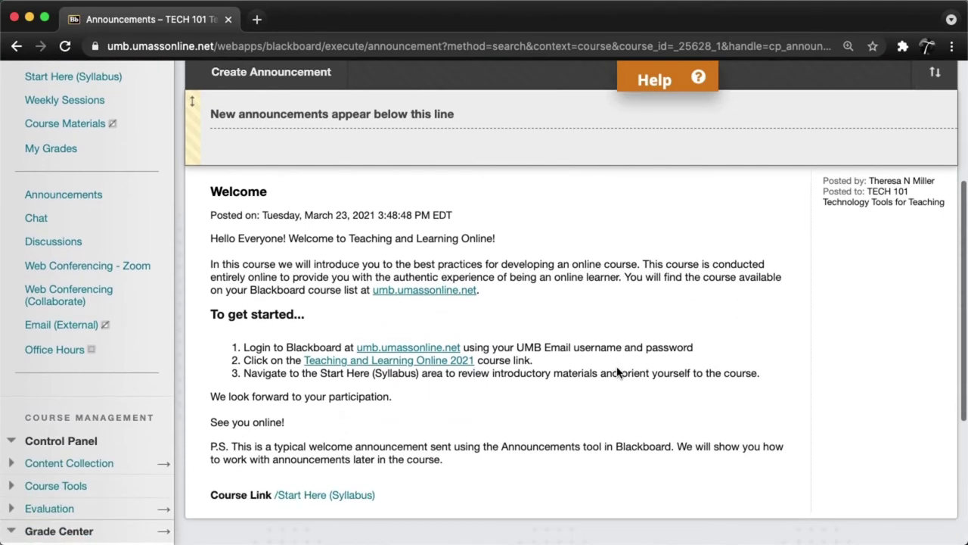
scroll(617, 372, up, 6)
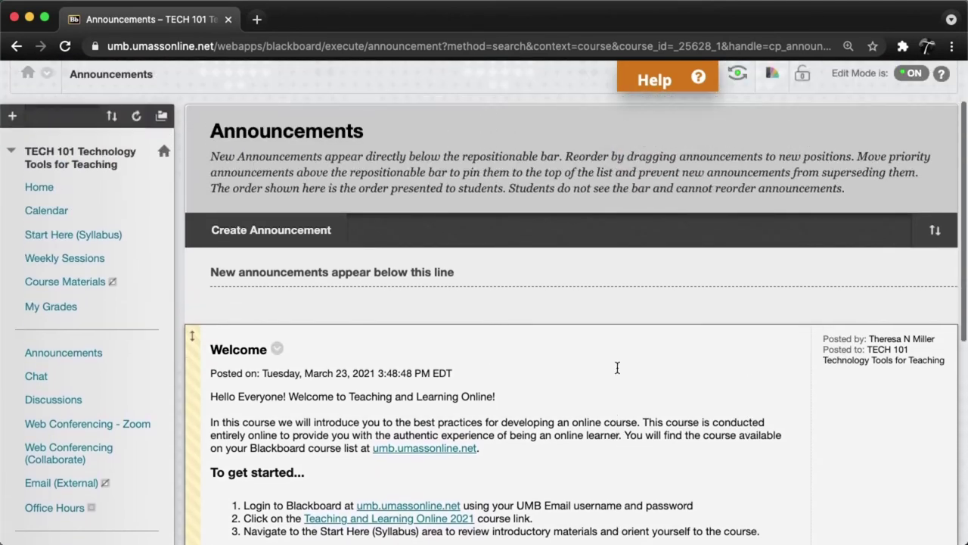
scroll(618, 368, up, 1)
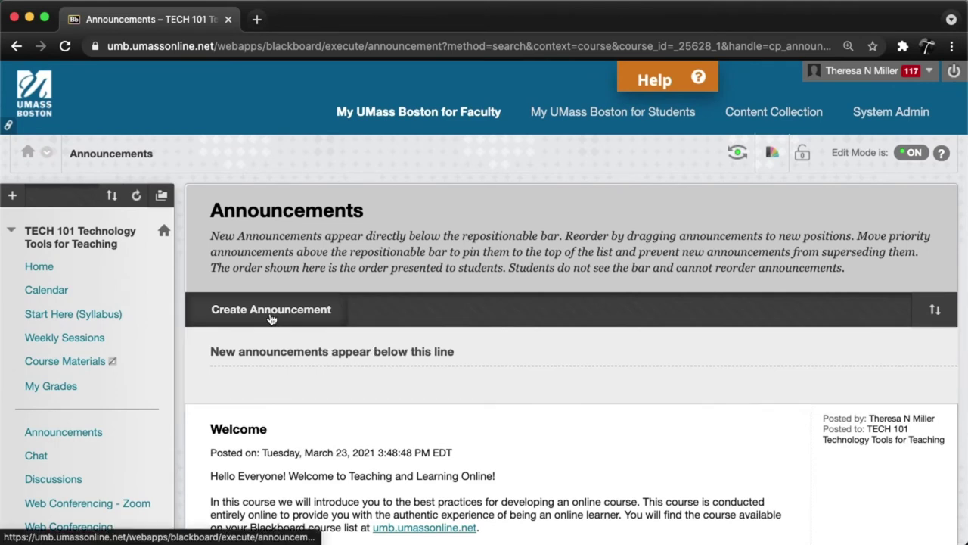
click(271, 317)
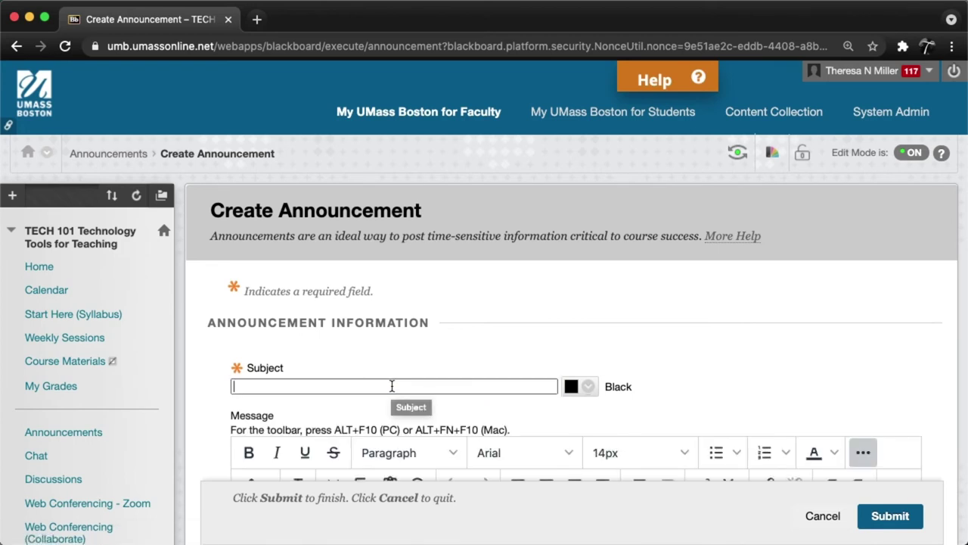
- Post the announcement 'Use Firefox with VoiceThread and Check My Grades' with default options
text(Use Firefox with VoiceThrea)
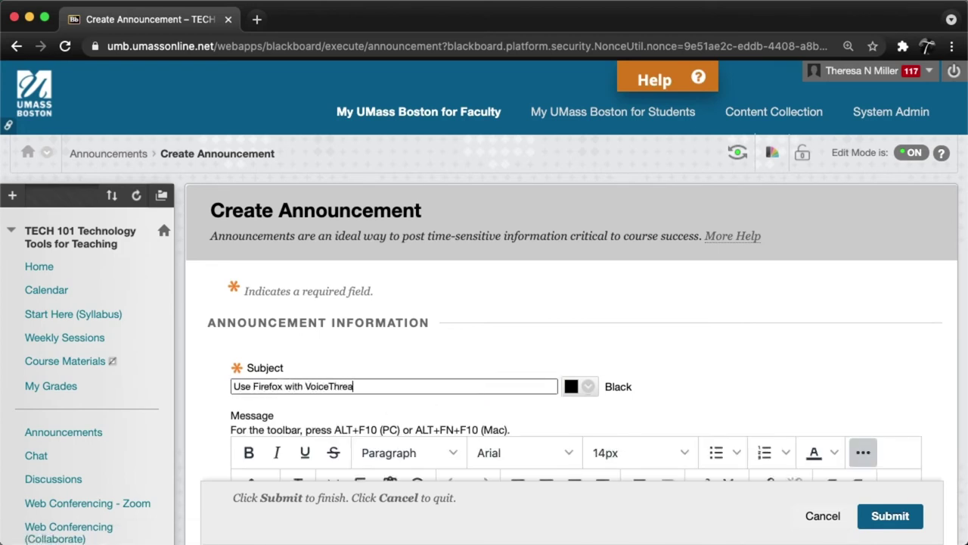
text(d and Check My Grades)
scroll(593, 391, down, 5)
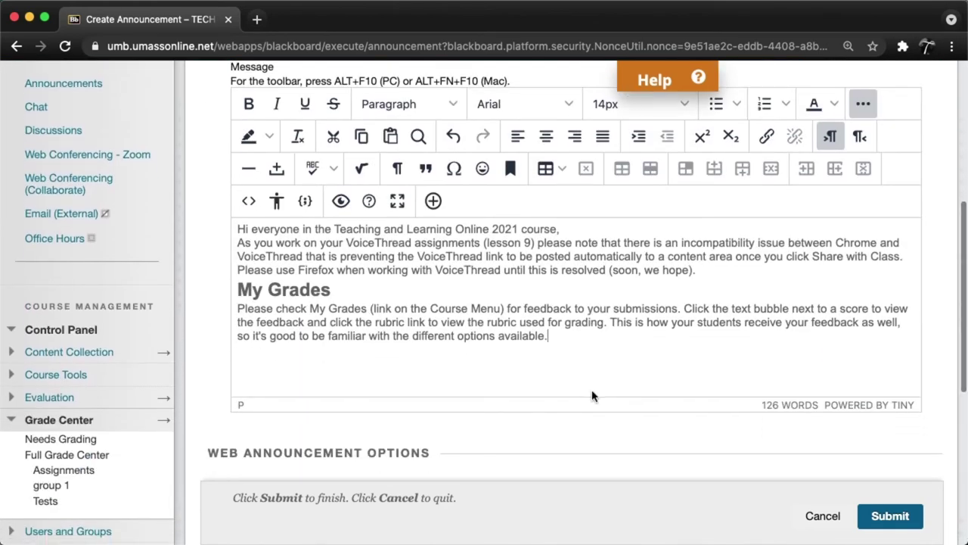
scroll(592, 391, down, 4)
scroll(592, 395, down, 2)
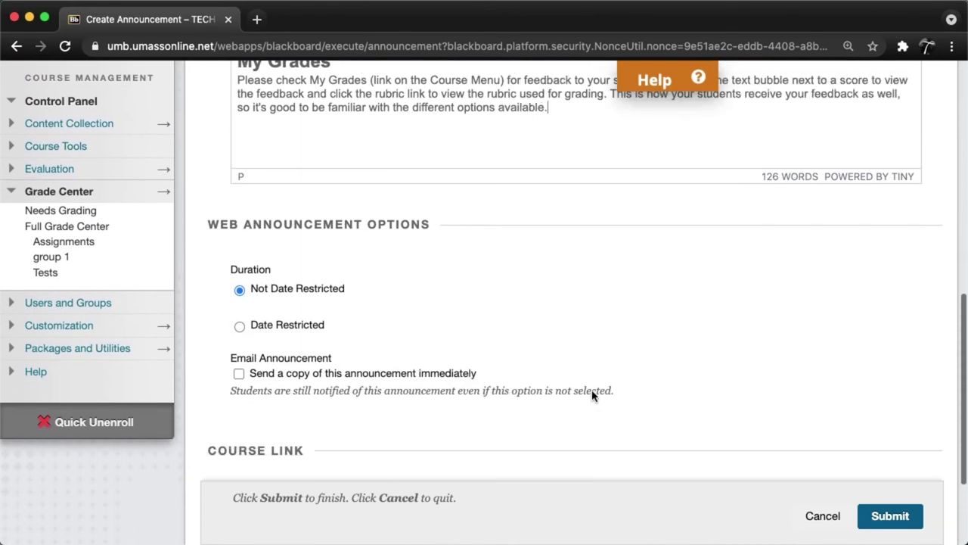
scroll(594, 395, down, 4)
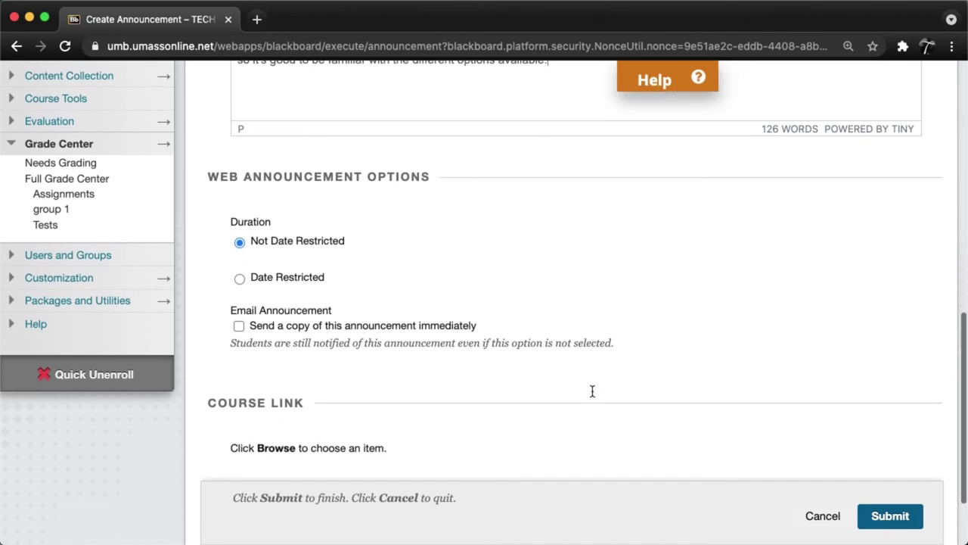
scroll(594, 396, down, 1)
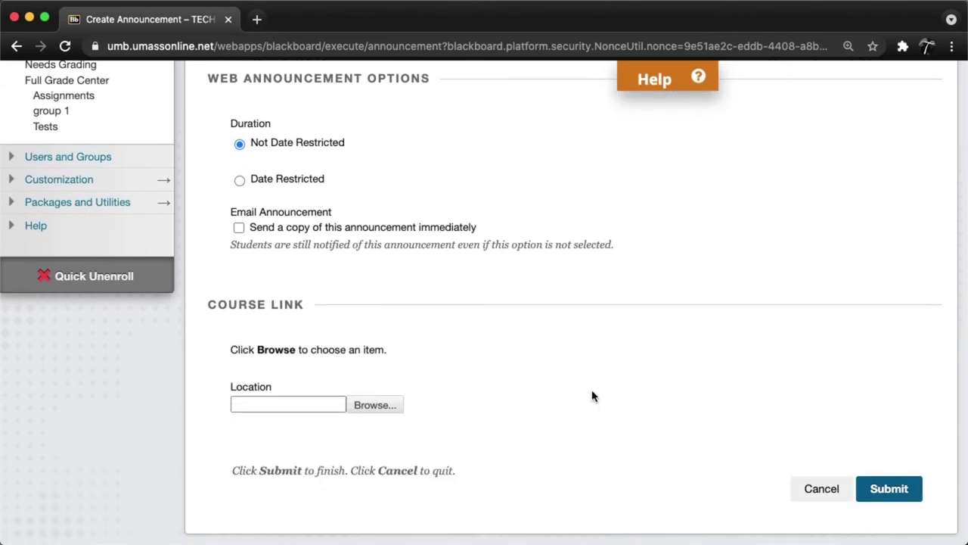
click(888, 489)
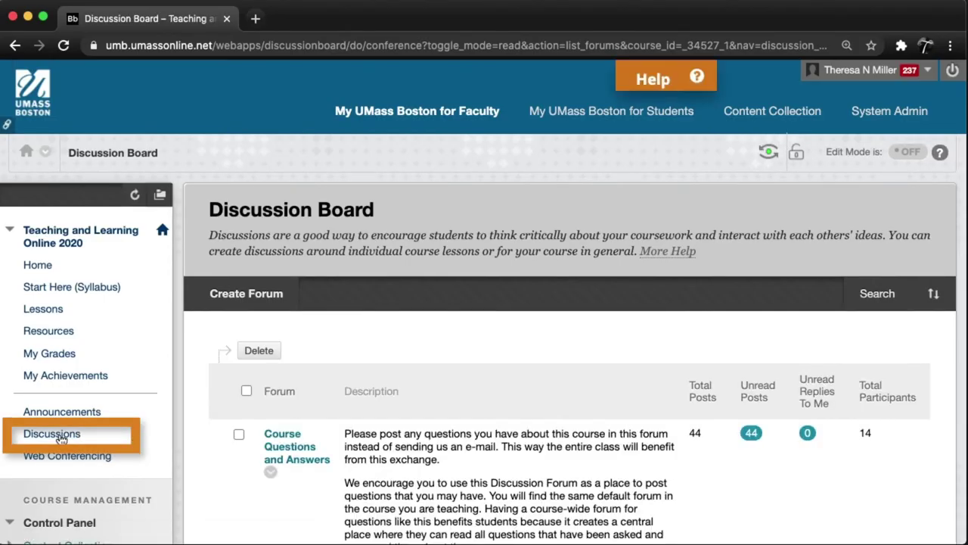
- Scroll through the Discussion Board's list of forums
scroll(611, 449, down, 3)
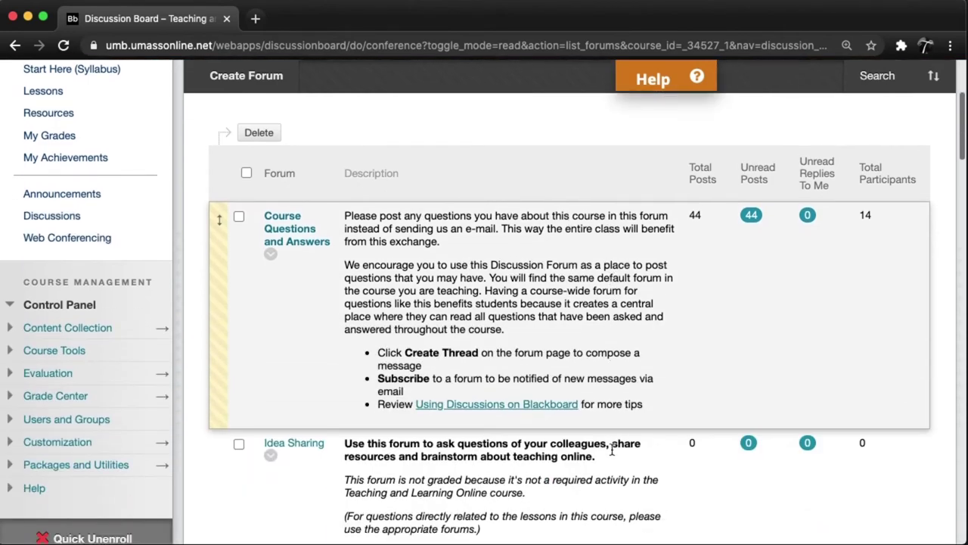
scroll(611, 450, down, 3)
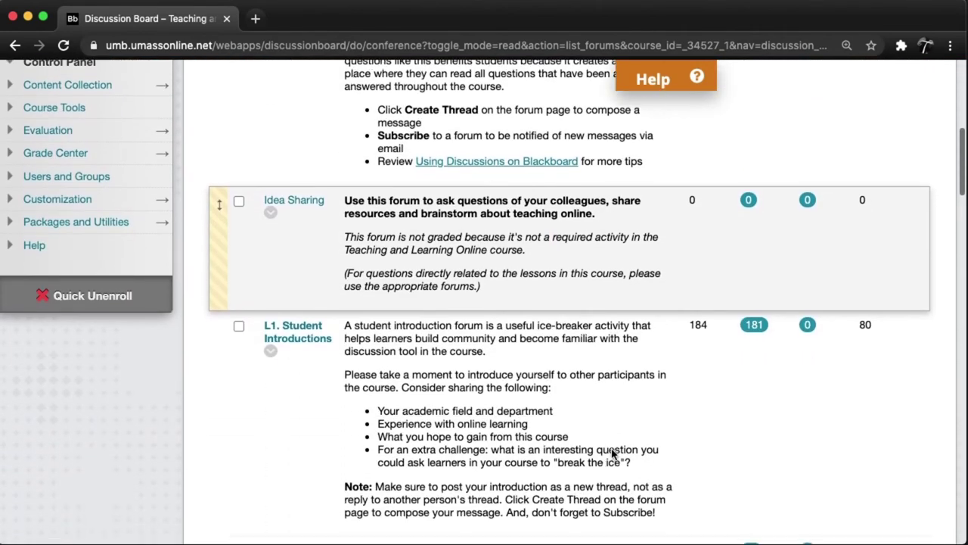
scroll(612, 452, down, 3)
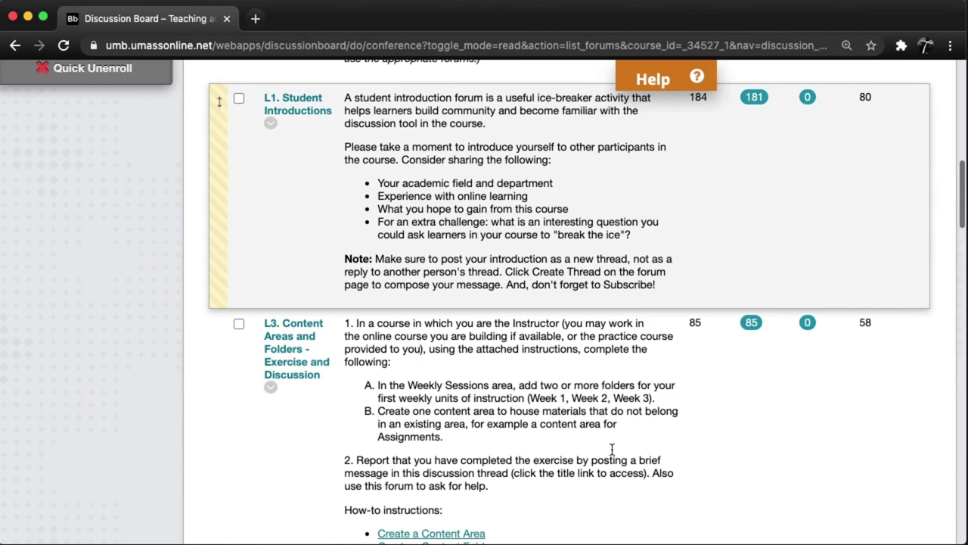
scroll(613, 450, down, 1)
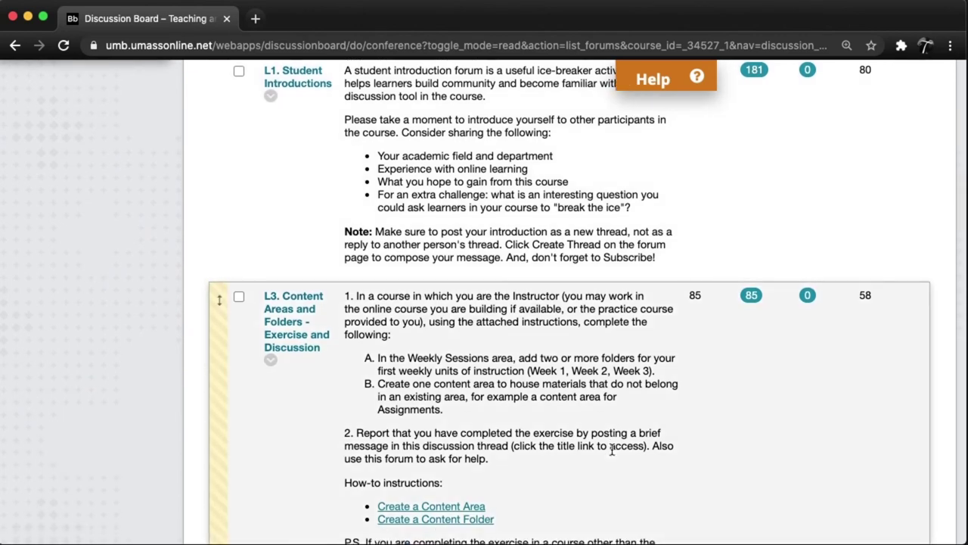
scroll(612, 449, up, 3)
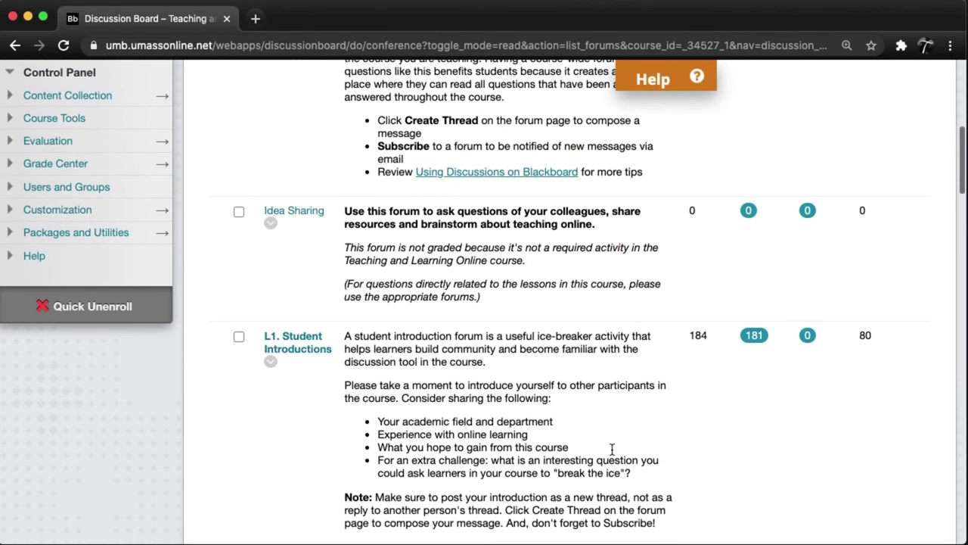
scroll(613, 450, down, 1)
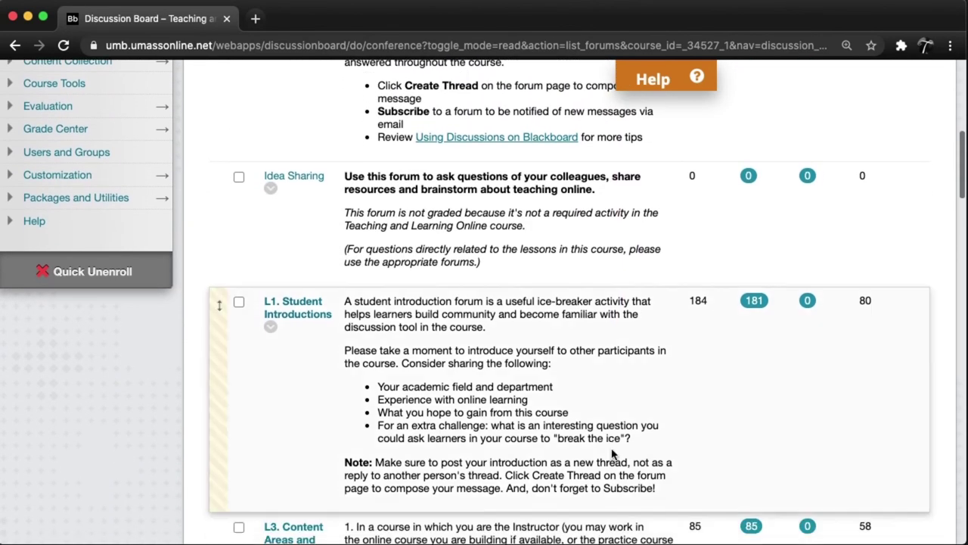
click(310, 314)
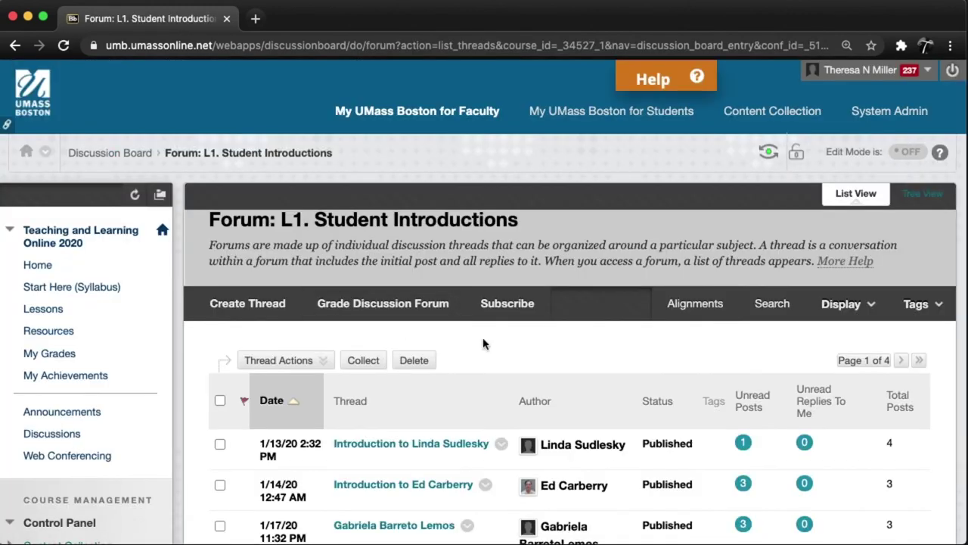
scroll(581, 361, down, 6)
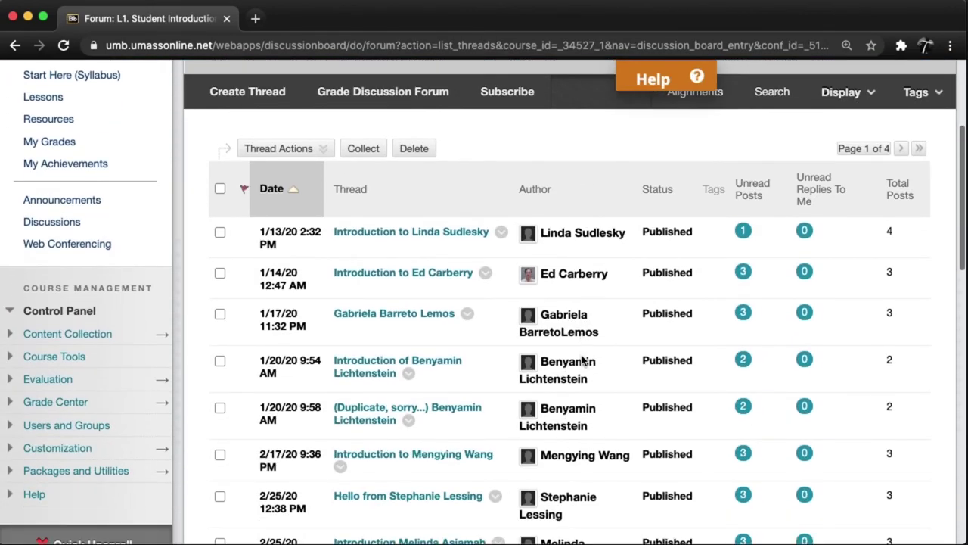
click(420, 238)
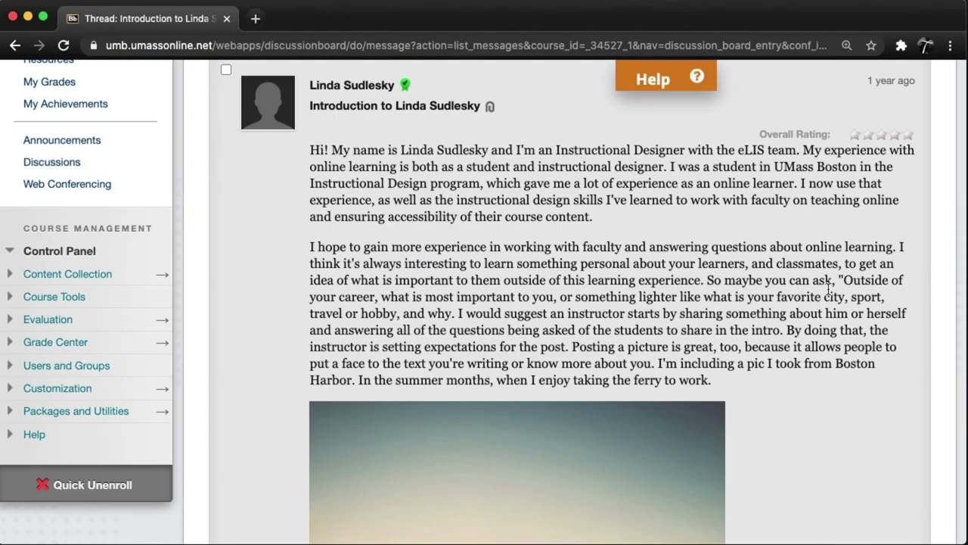
scroll(828, 287, down, 8)
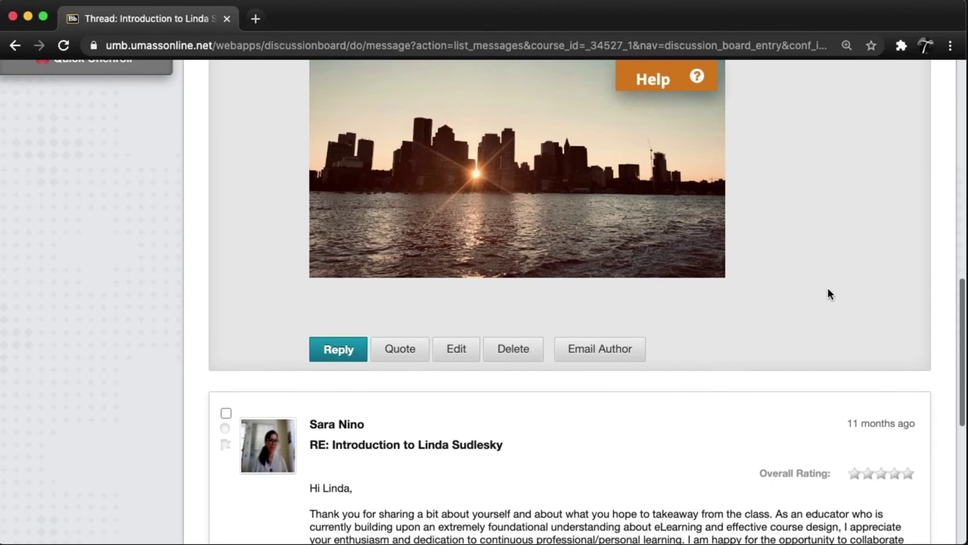
scroll(827, 290, down, 2)
key(super+bracketleft)
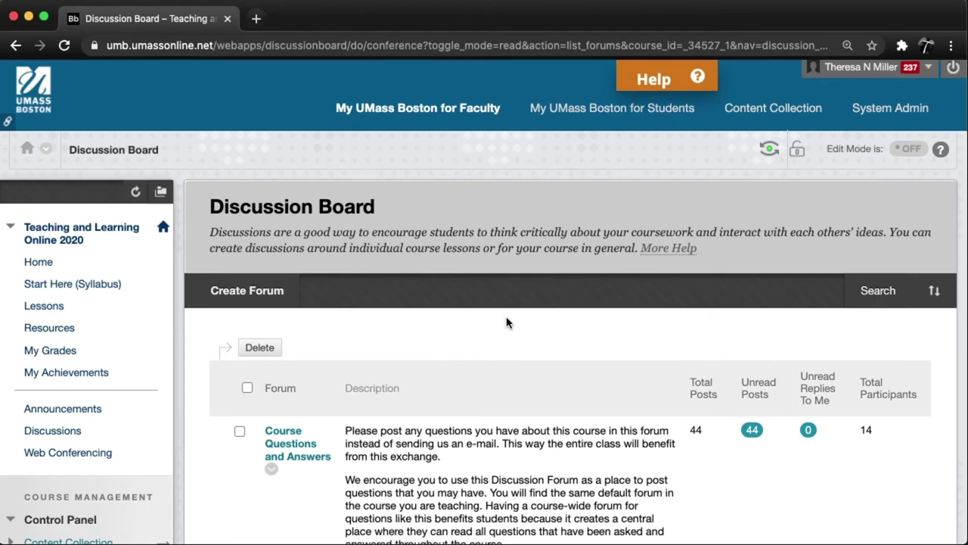
- Open the action menu for Course Questions and Answers on the Educational Technology Tools 101 Discussion Board
scroll(507, 323, down, 5)
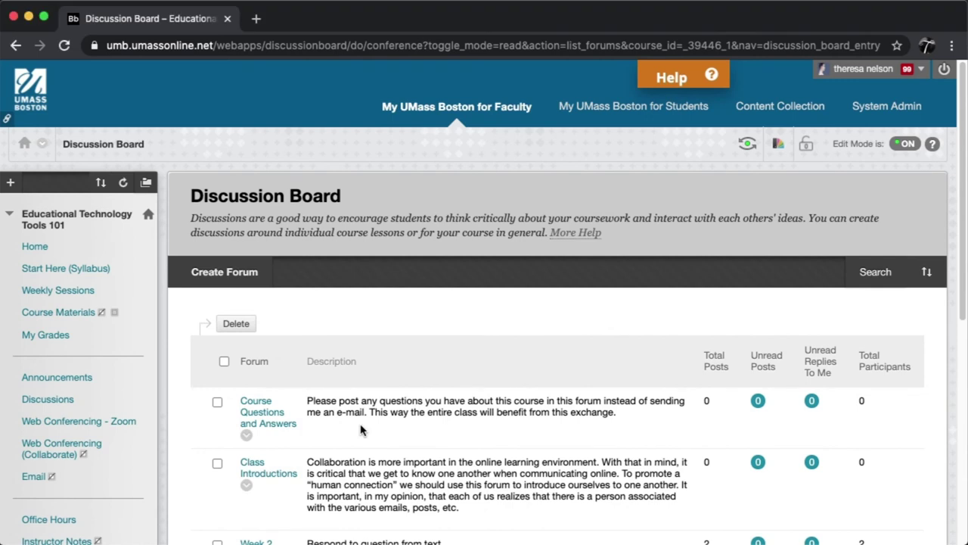
click(247, 434)
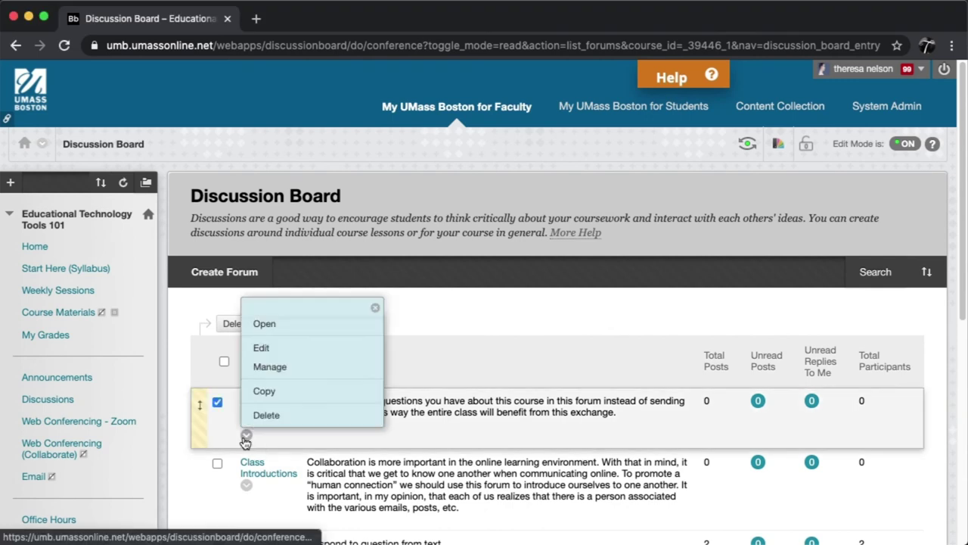
- Edit Course Questions and Answers, review its name and description, and submit it unchanged
click(261, 348)
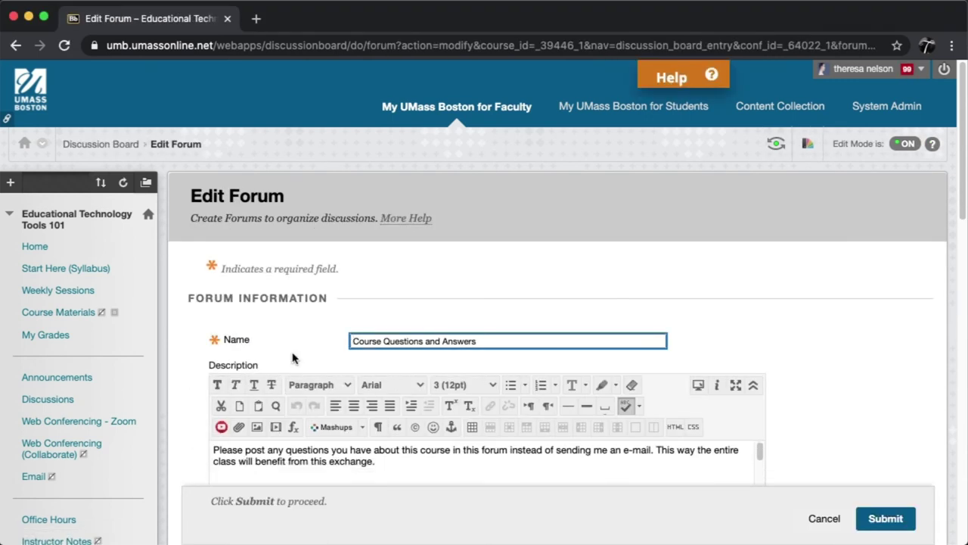
scroll(836, 447, down, 4)
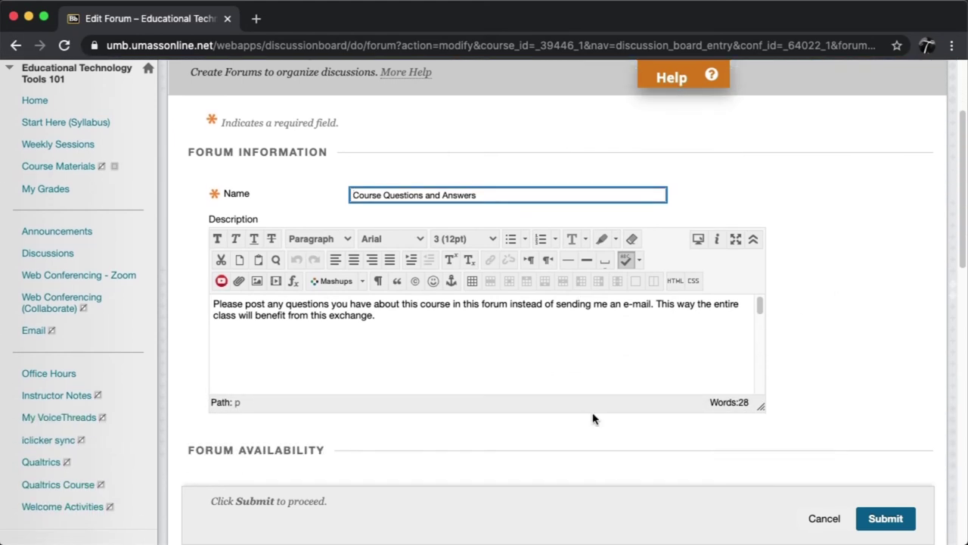
click(391, 315)
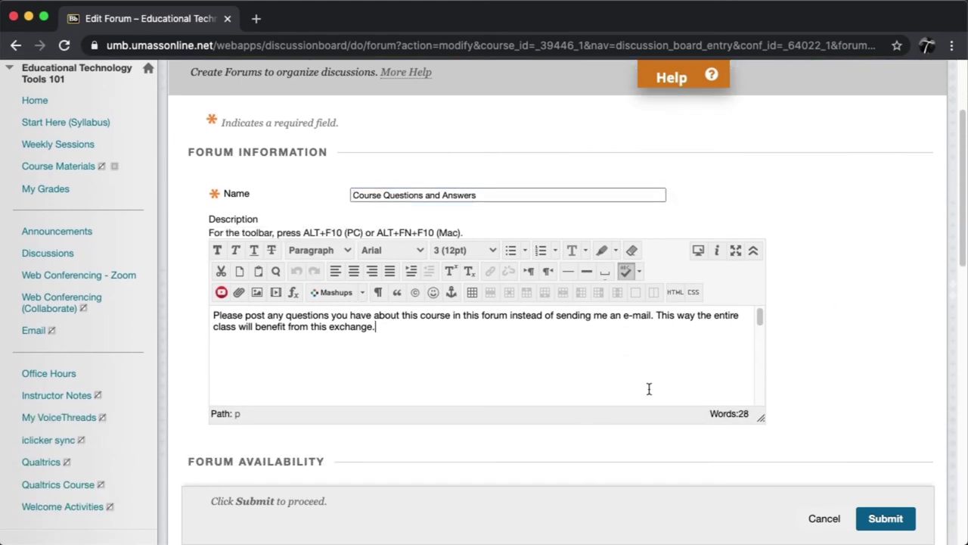
click(898, 521)
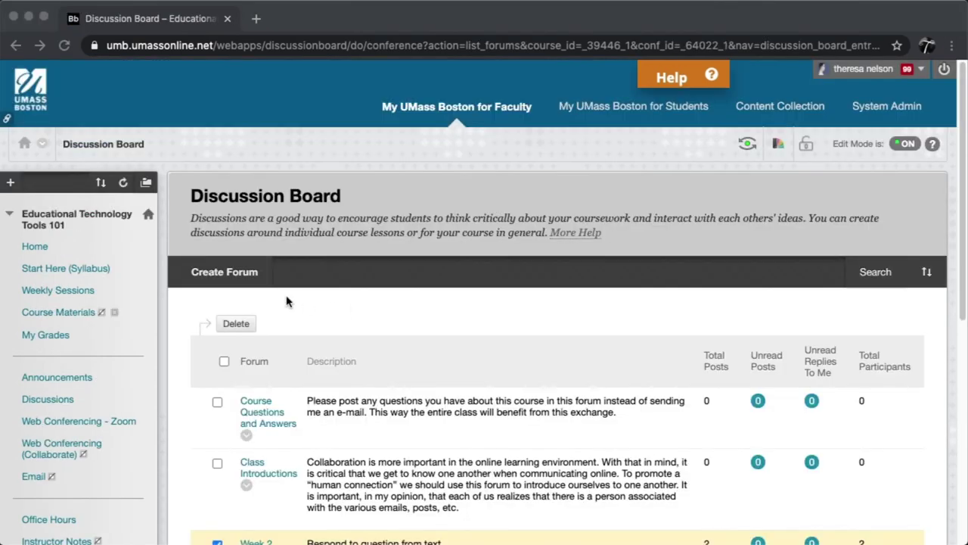
- Create a new forum titled 'Chapter 2 discussion' and paste in its description
click(247, 282)
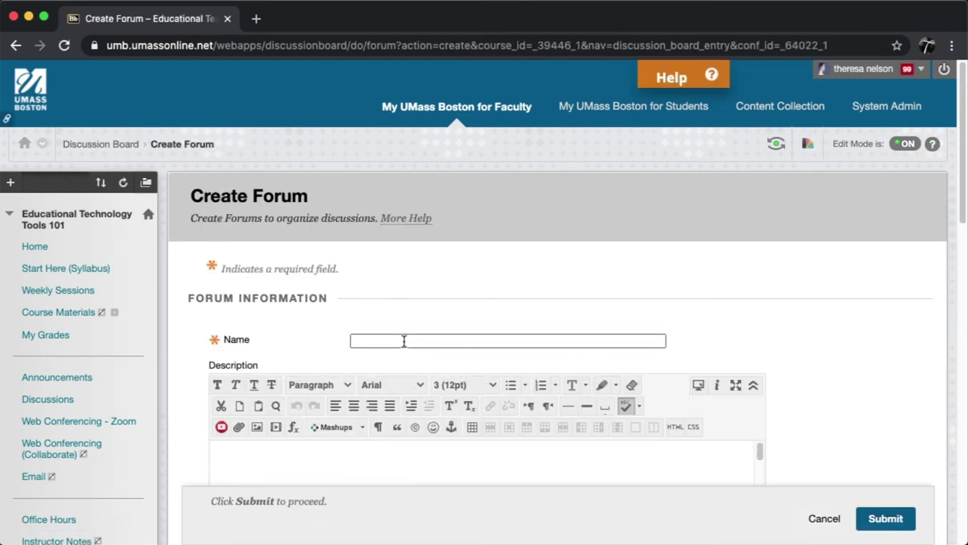
text(Chapter 2 discussion)
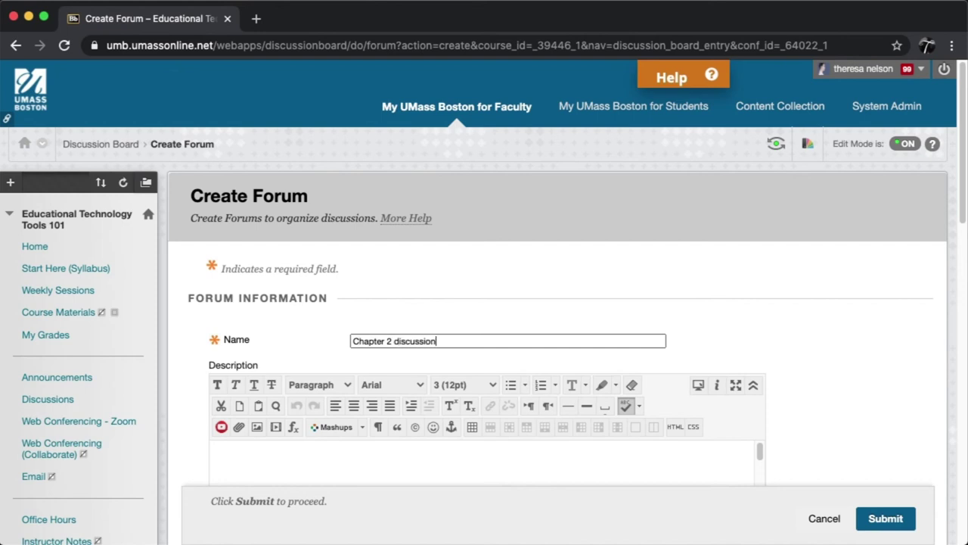
scroll(621, 424, down, 2)
click(617, 429)
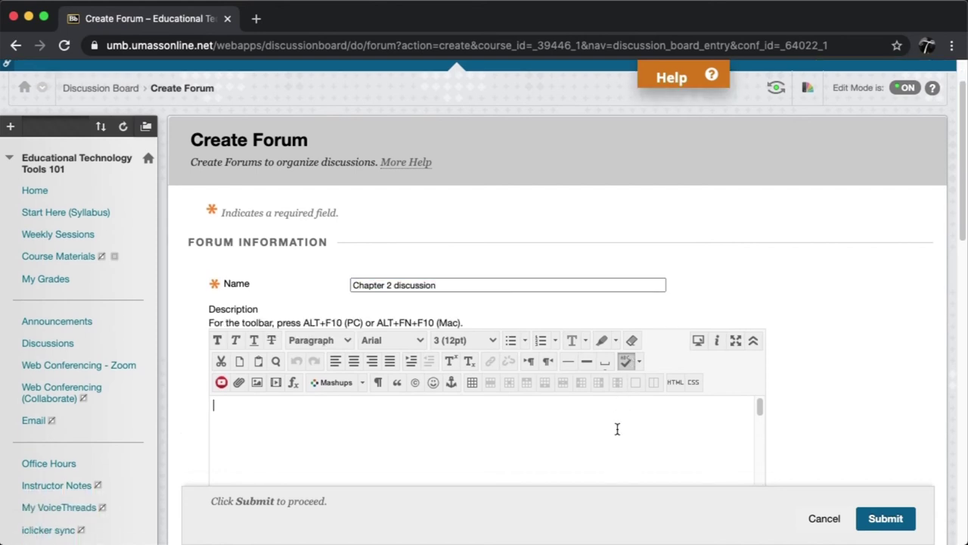
text(Respond to question from text.)
scroll(890, 391, down, 10)
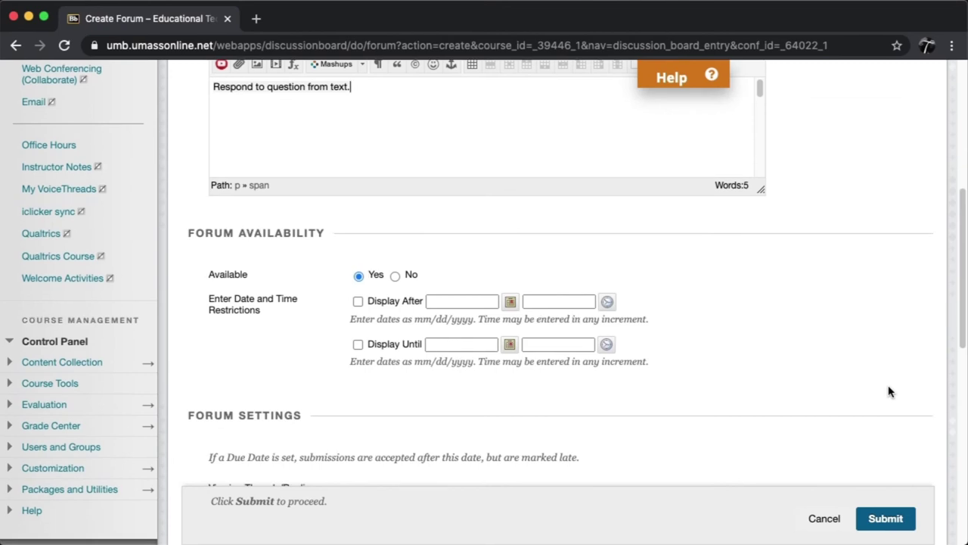
scroll(890, 391, down, 8)
- Make the whole forum graded, worth 10 points possible
click(329, 304)
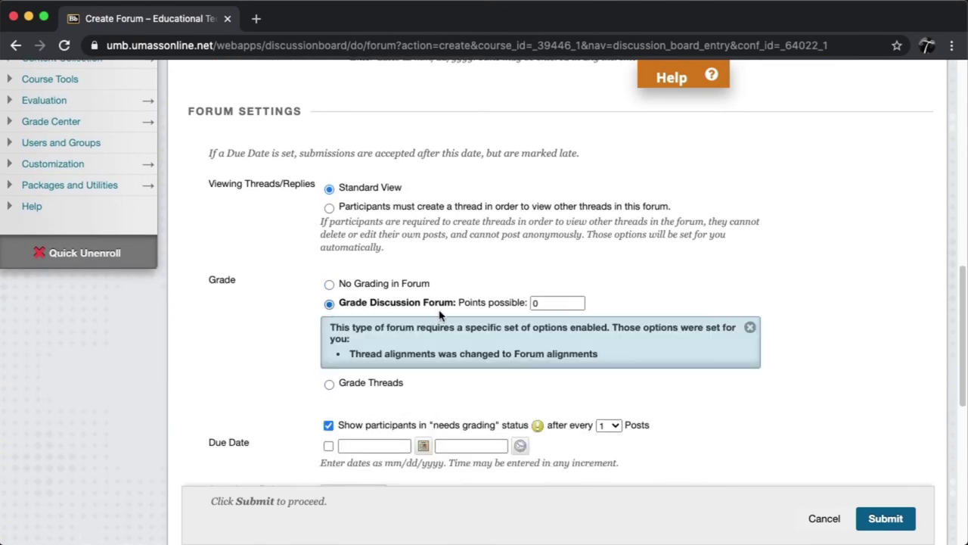
double_click(557, 303)
text(10)
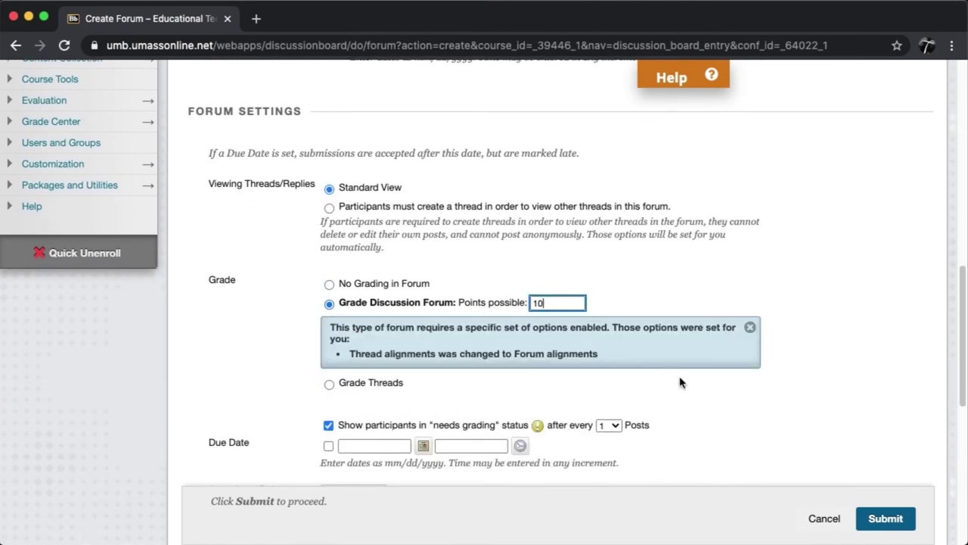
scroll(681, 384, down, 4)
- Set the forum due date to 11/19/2020 at End of Day (11:59 PM) and submit it
click(328, 307)
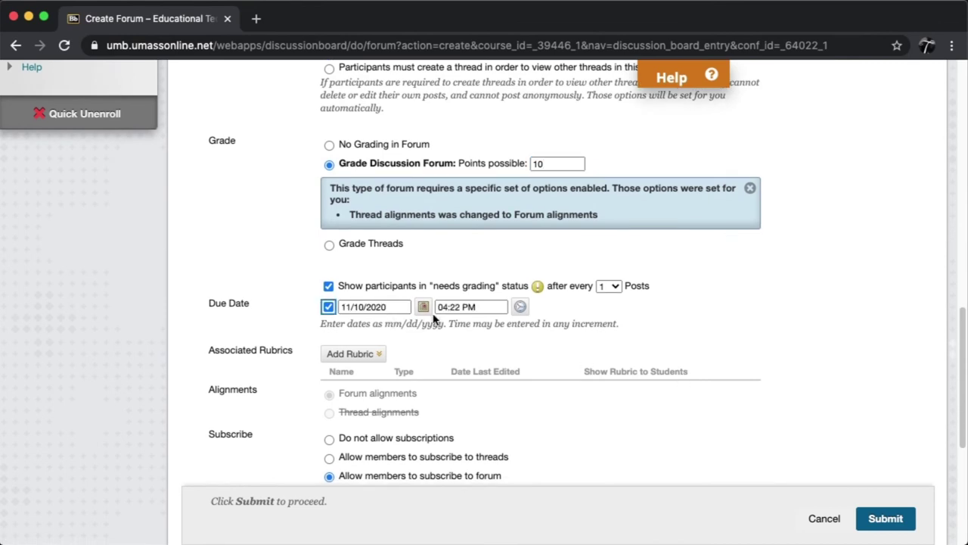
click(423, 306)
click(530, 253)
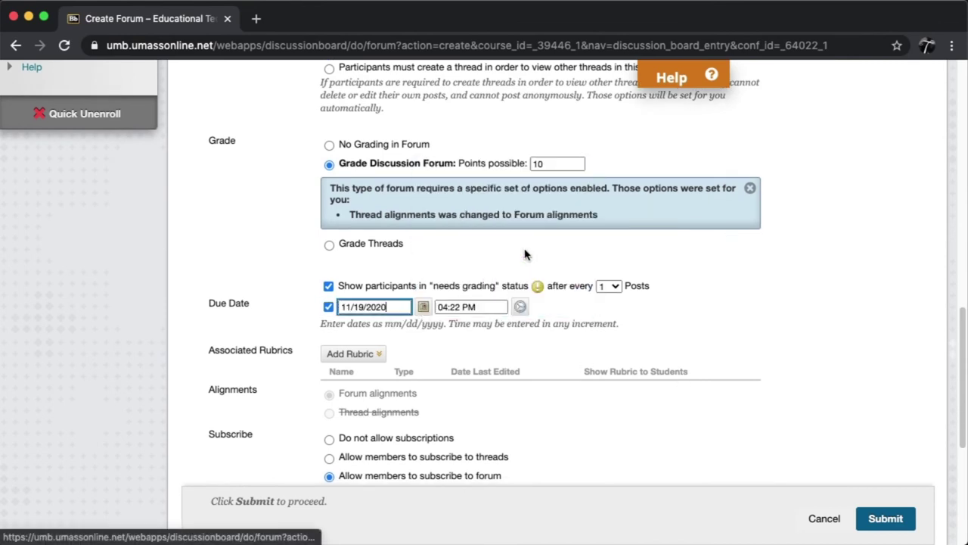
click(521, 308)
scroll(521, 311, down, 8)
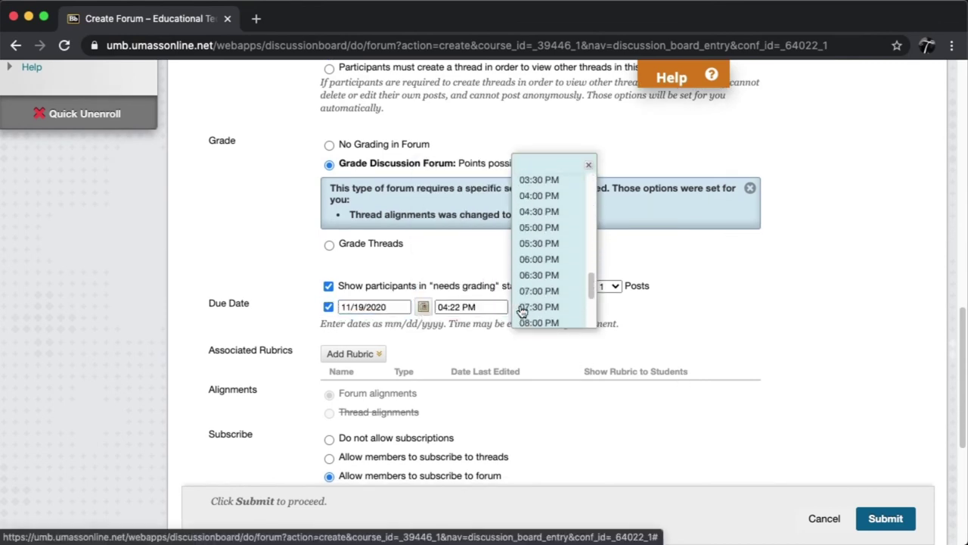
scroll(522, 310, down, 4)
click(526, 320)
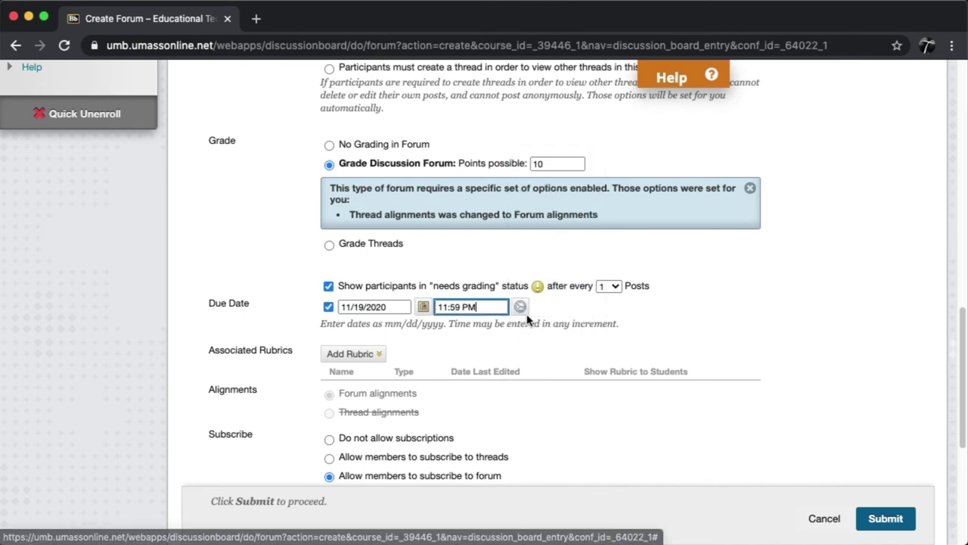
scroll(563, 401, down, 4)
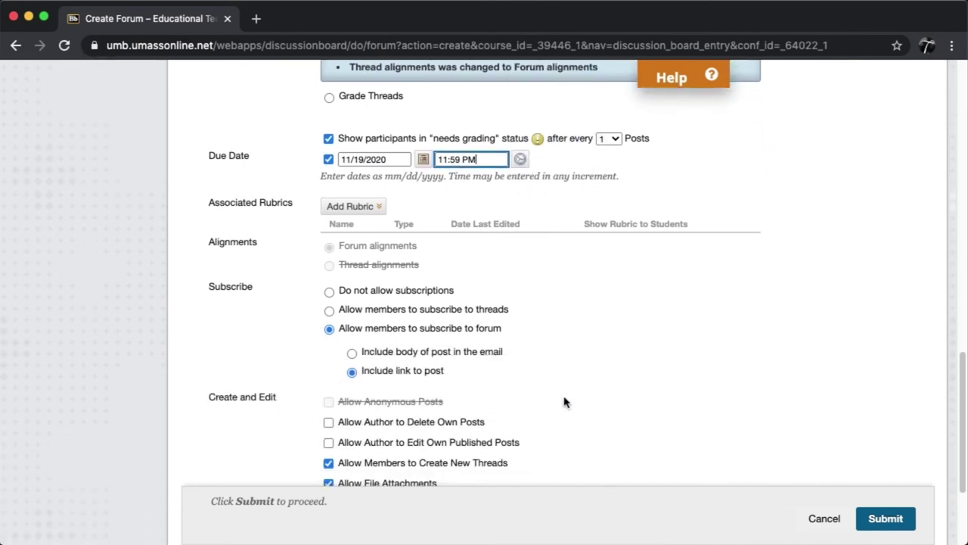
click(871, 521)
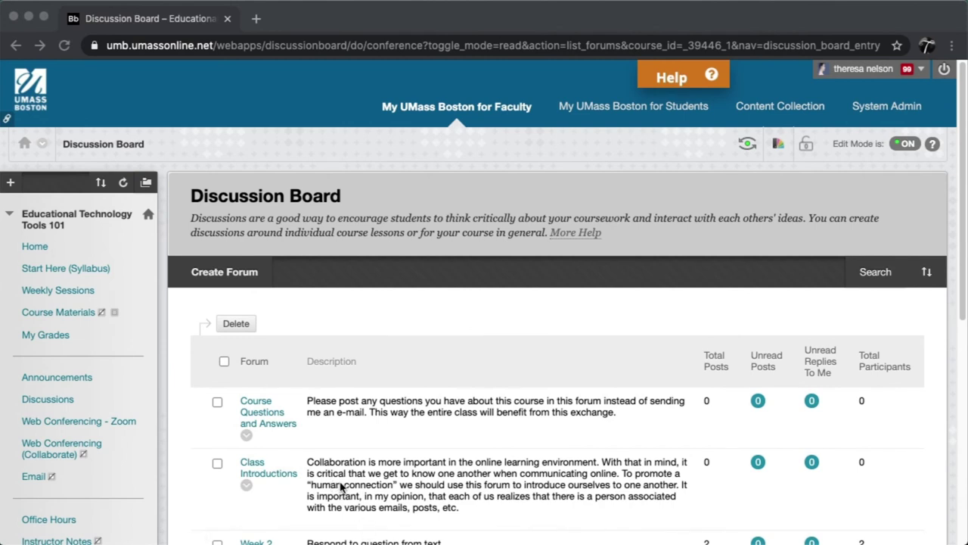
- Open the Class Introductions forum from the Discussion Board and subscribe to it
click(252, 468)
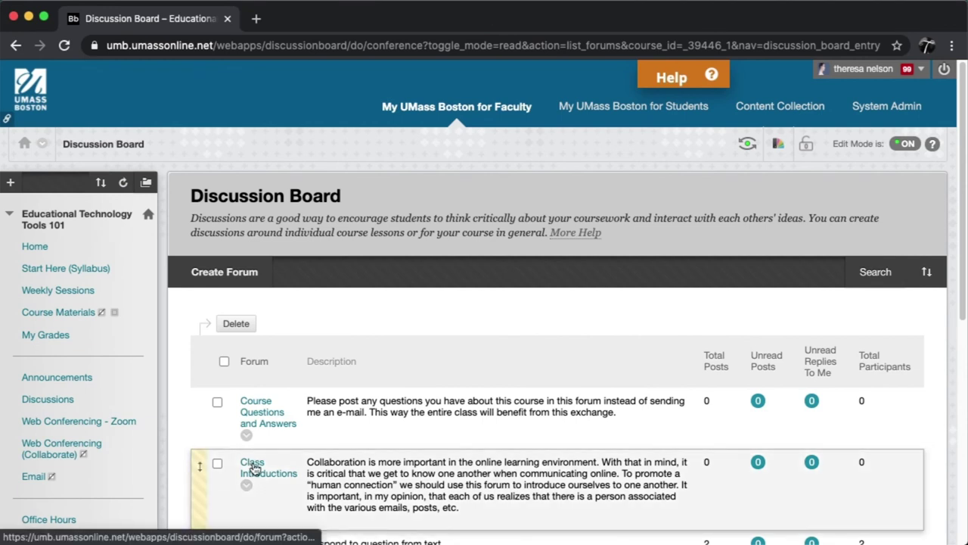
click(254, 469)
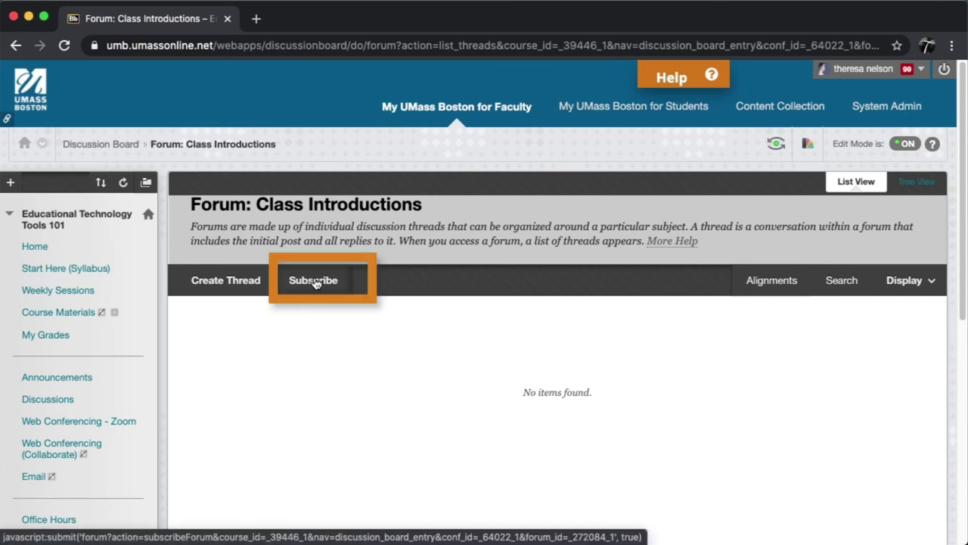
click(314, 281)
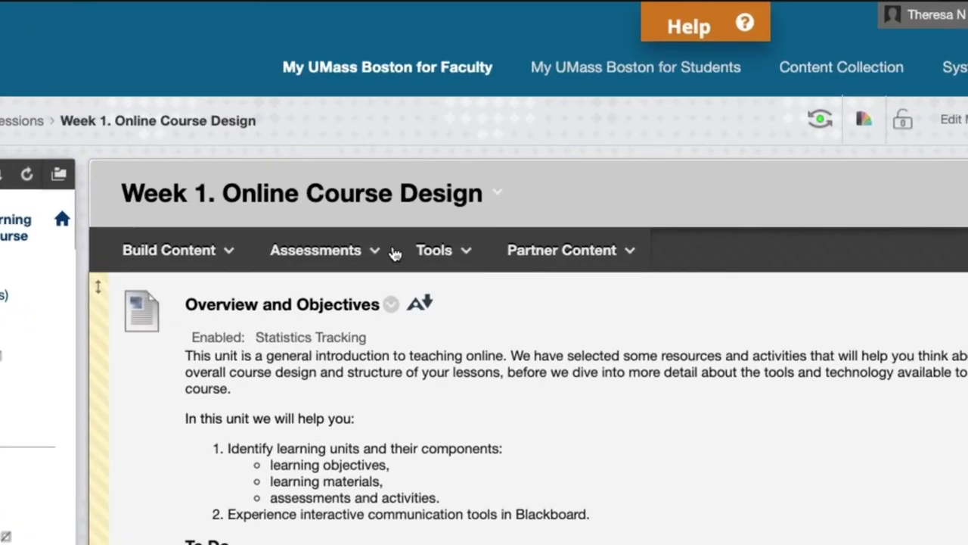
- Open the Assessments menu on the Week 1. Online Course Design page
click(406, 258)
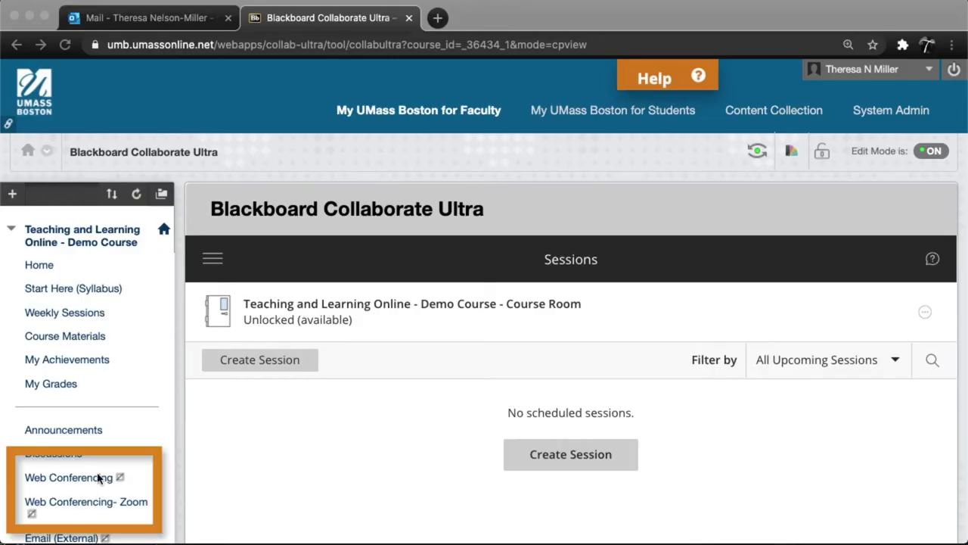
- Join the Course Room from Web Conferencing and open the Collaborate panel with its chat
click(162, 473)
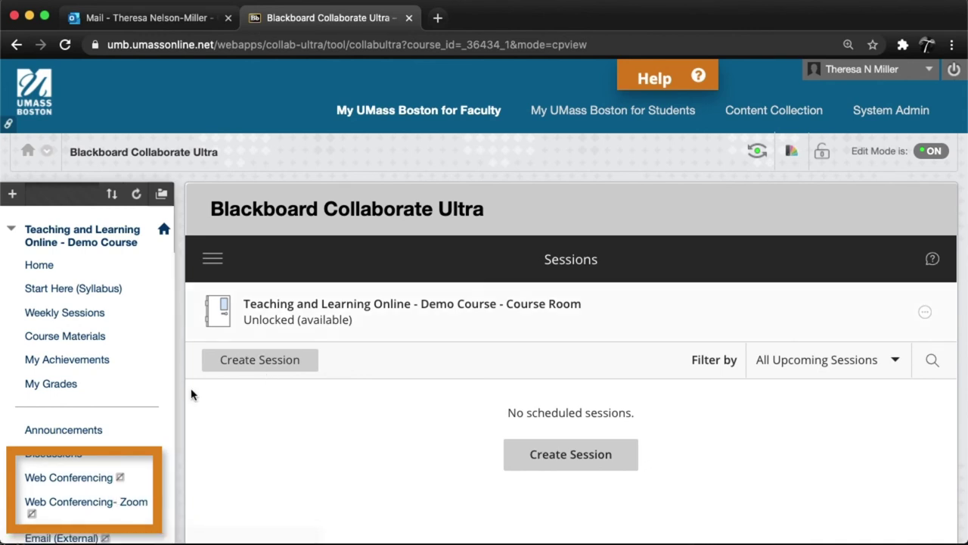
click(82, 479)
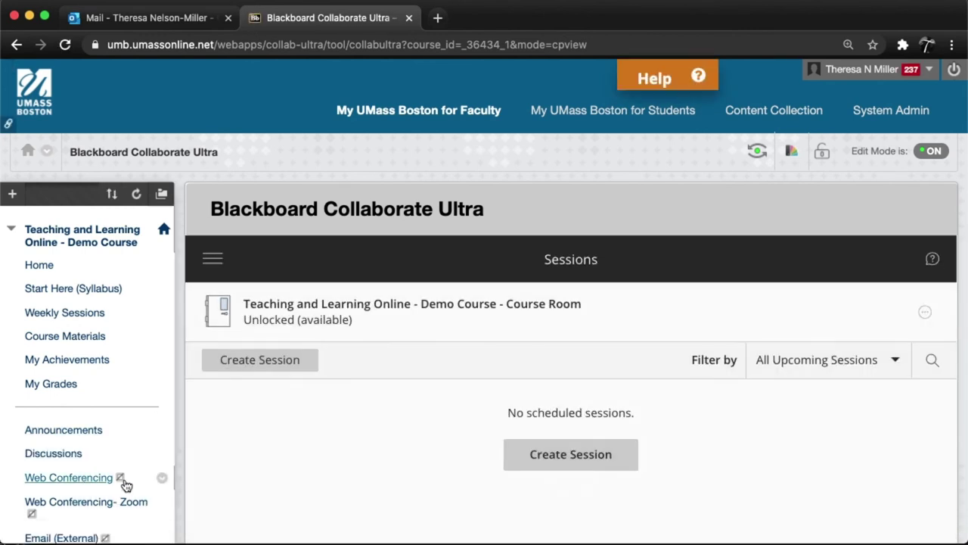
click(925, 312)
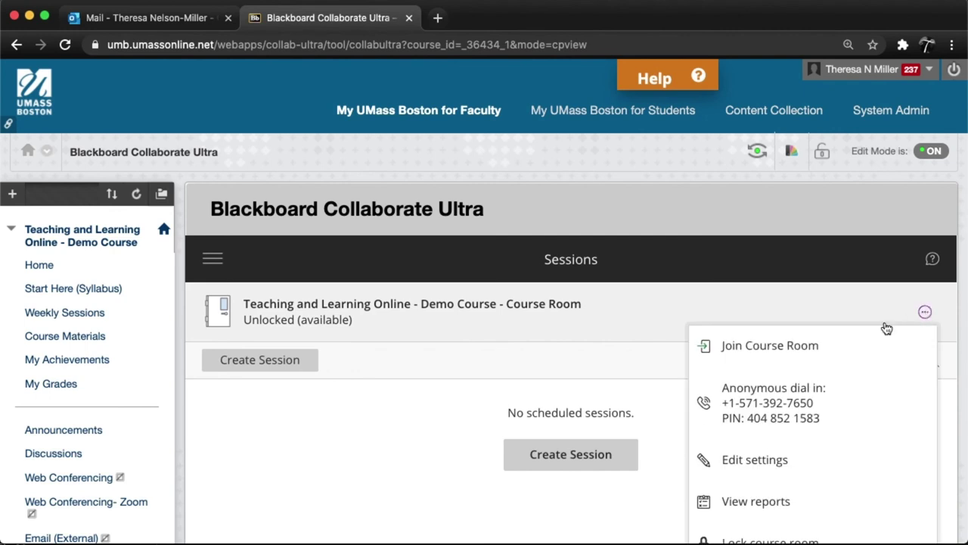
click(820, 344)
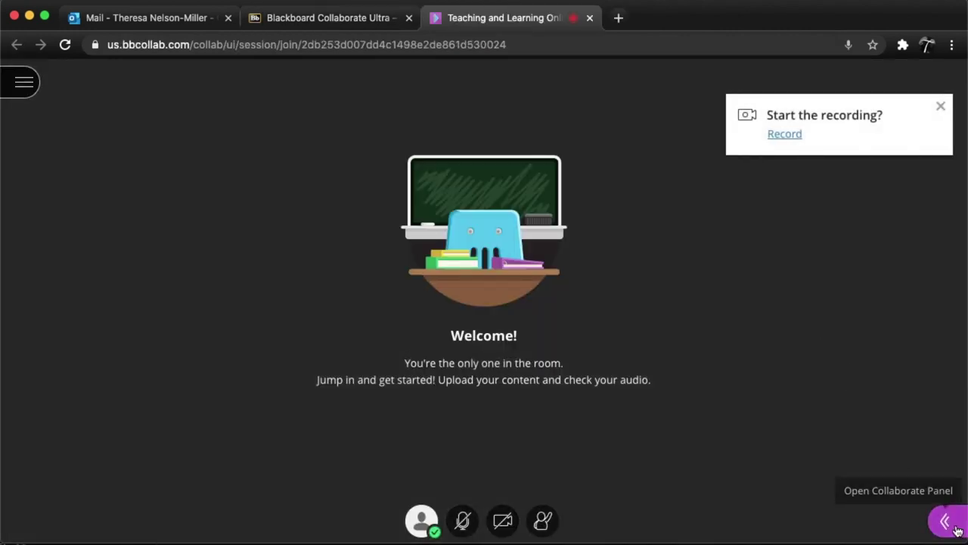
click(946, 522)
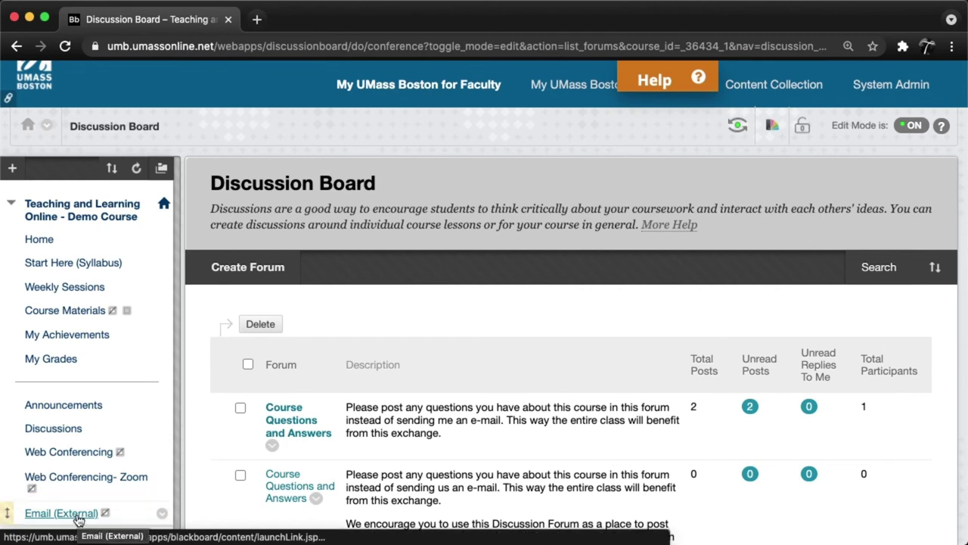
- Email All Users with subject 'Chapter test on Friday' and message 'Don't forget to study for test this week!'
click(79, 520)
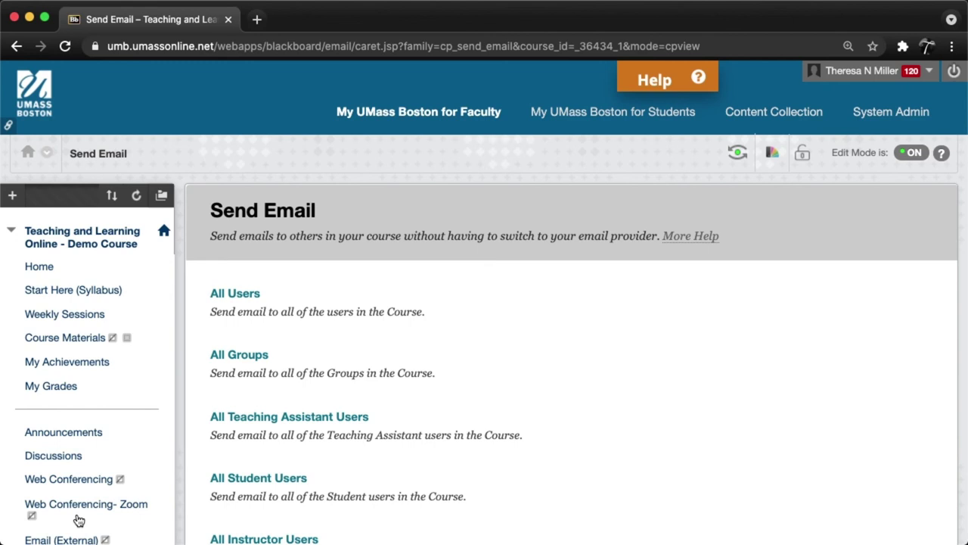
scroll(553, 510, down, 5)
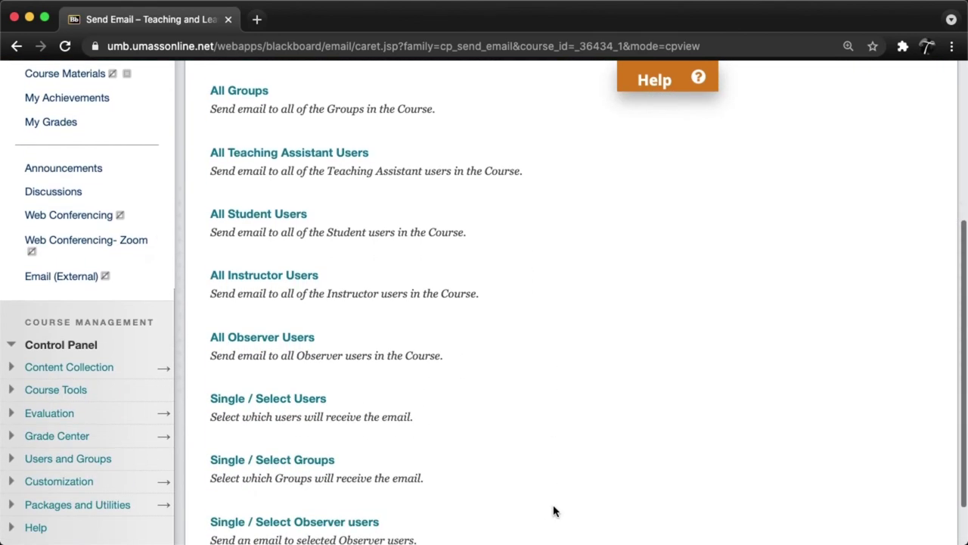
scroll(553, 510, down, 2)
scroll(553, 510, up, 10)
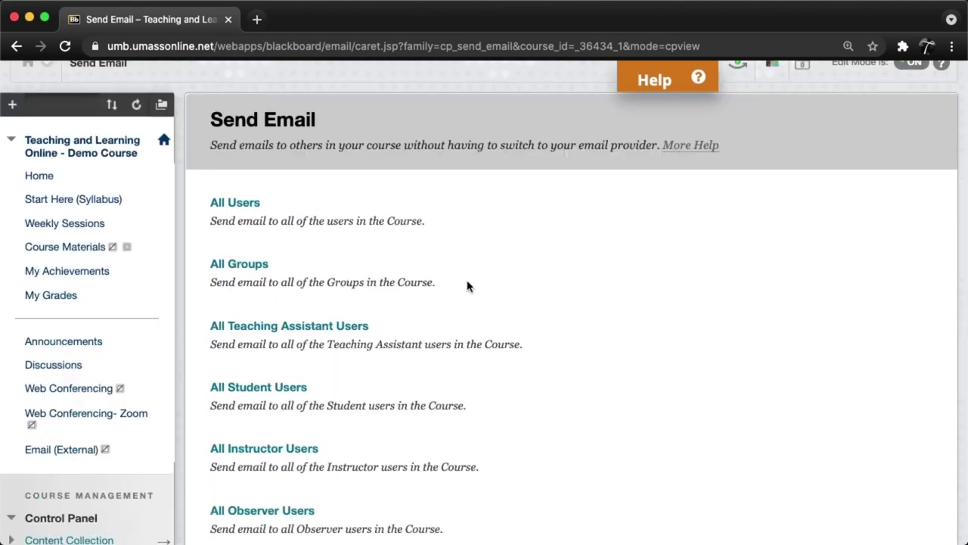
click(235, 202)
scroll(719, 302, down, 3)
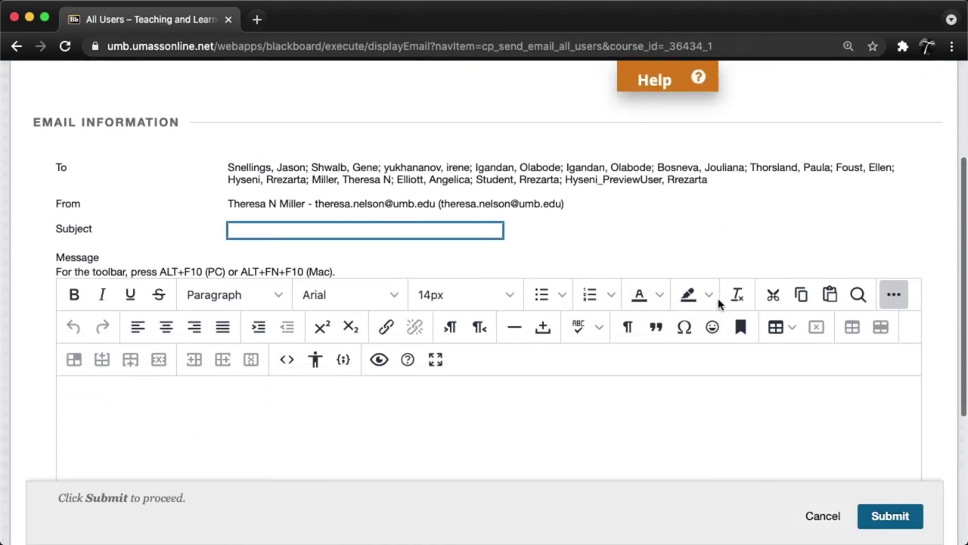
text(Chapter test on Friday)
click(474, 402)
text(Don't forget to stud)
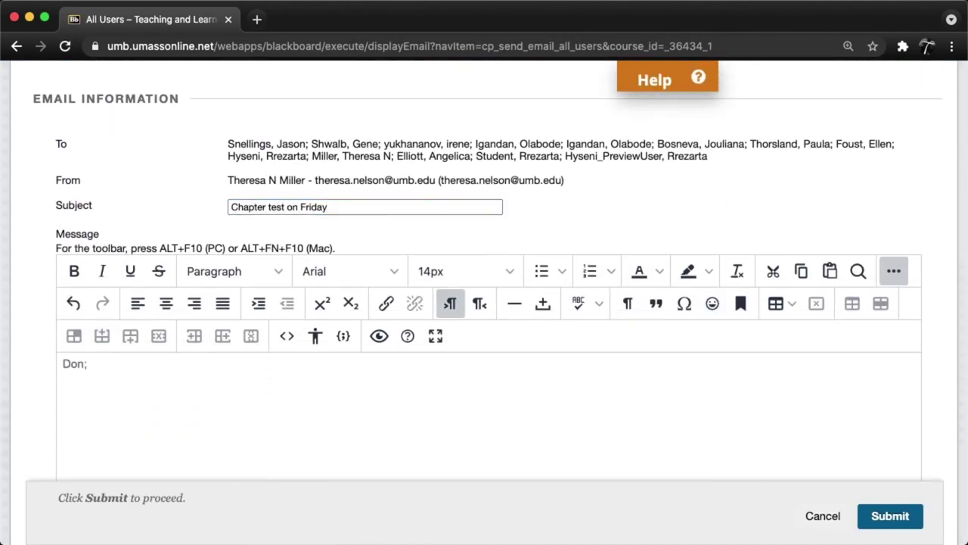
text(y for test this week!)
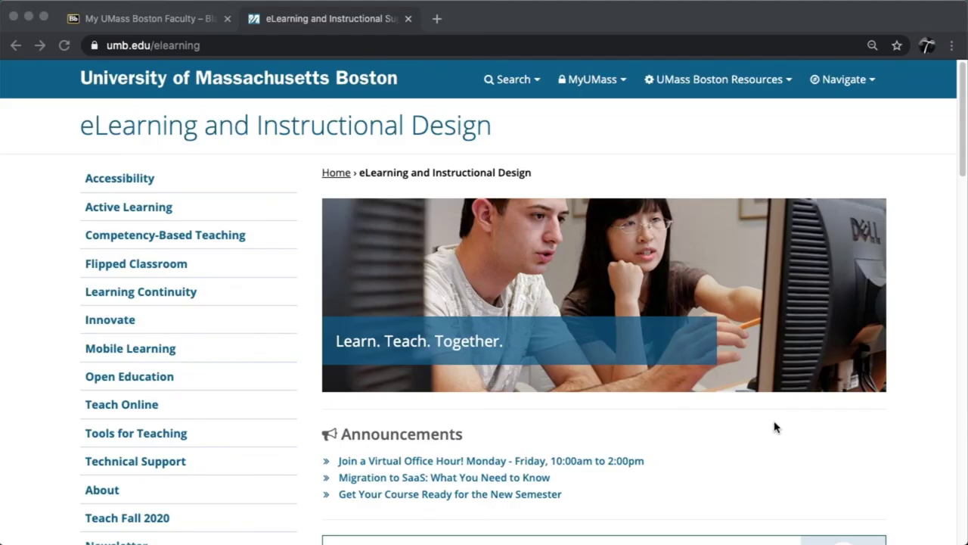
- Return from the Quick Start Guide PDF to the eLearning page and open Book a Consult Now
scroll(774, 428, down, 5)
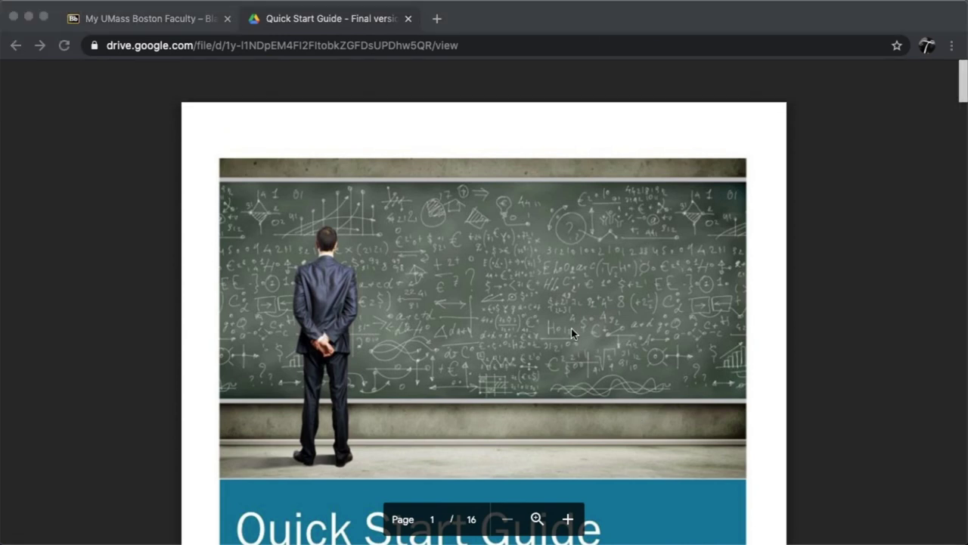
click(16, 47)
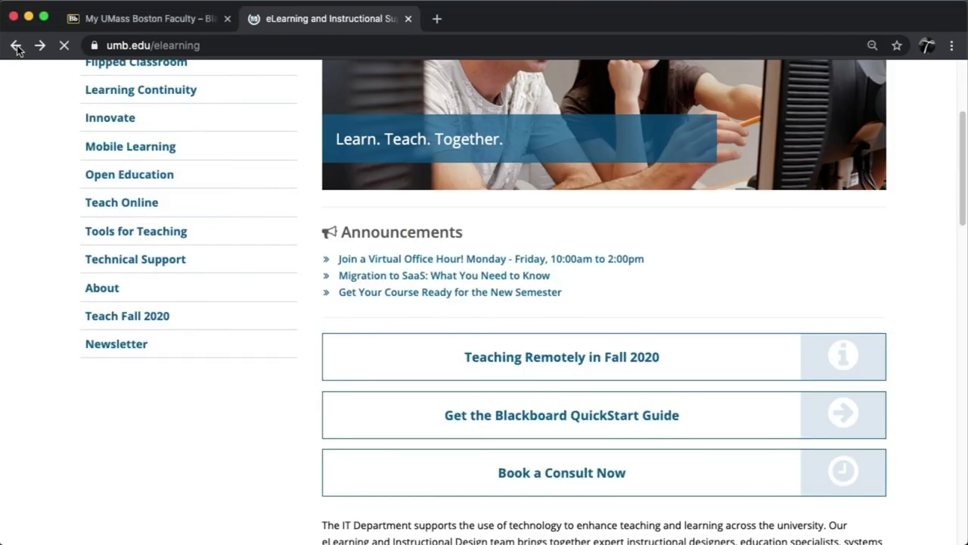
scroll(587, 306, down, 3)
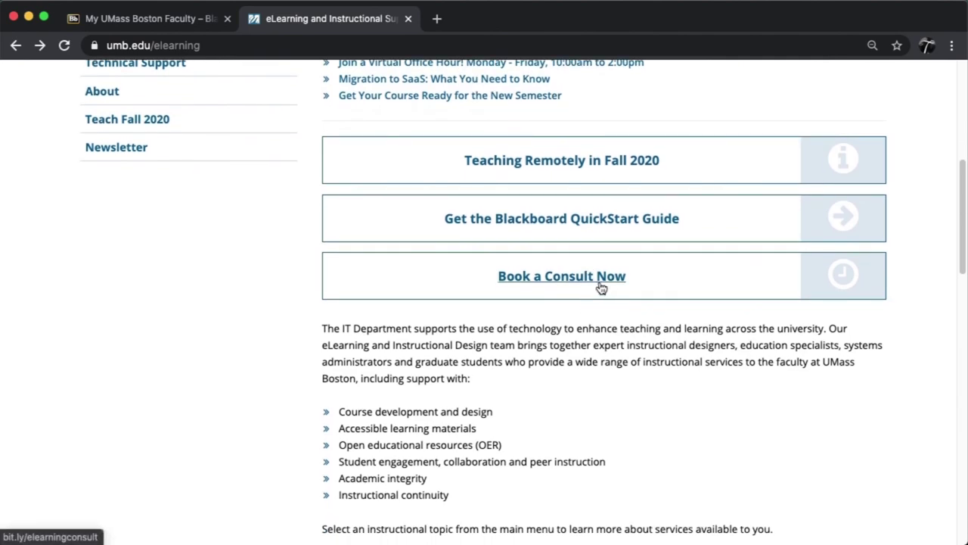
click(602, 288)
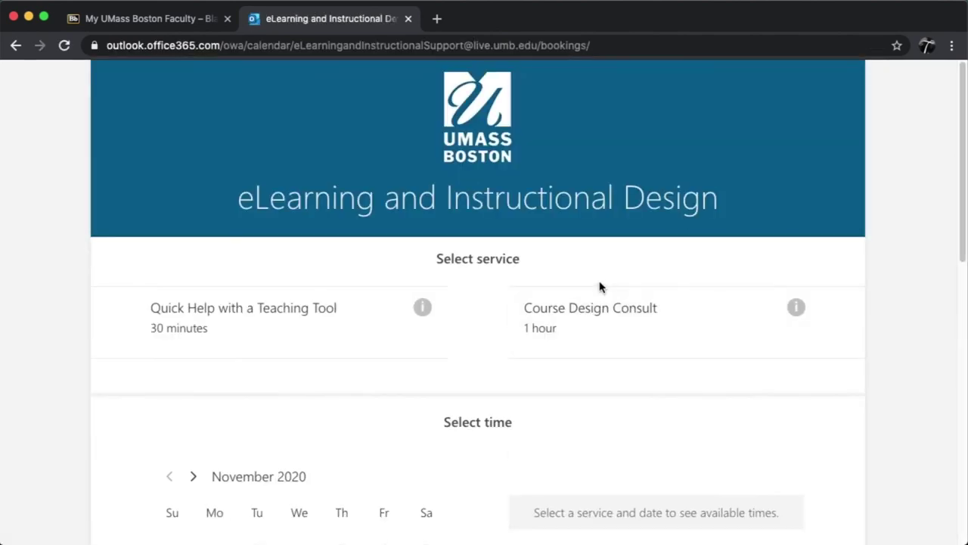
scroll(663, 311, down, 2)
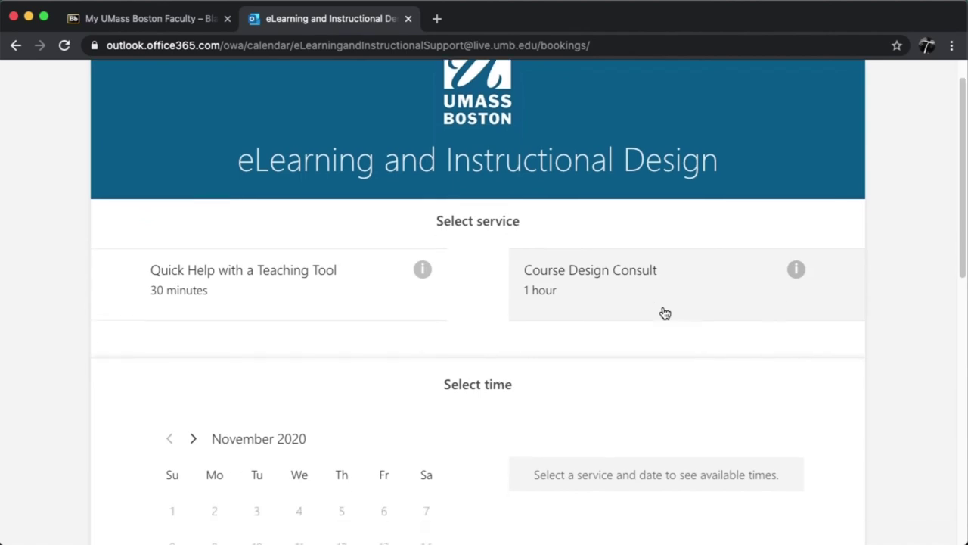